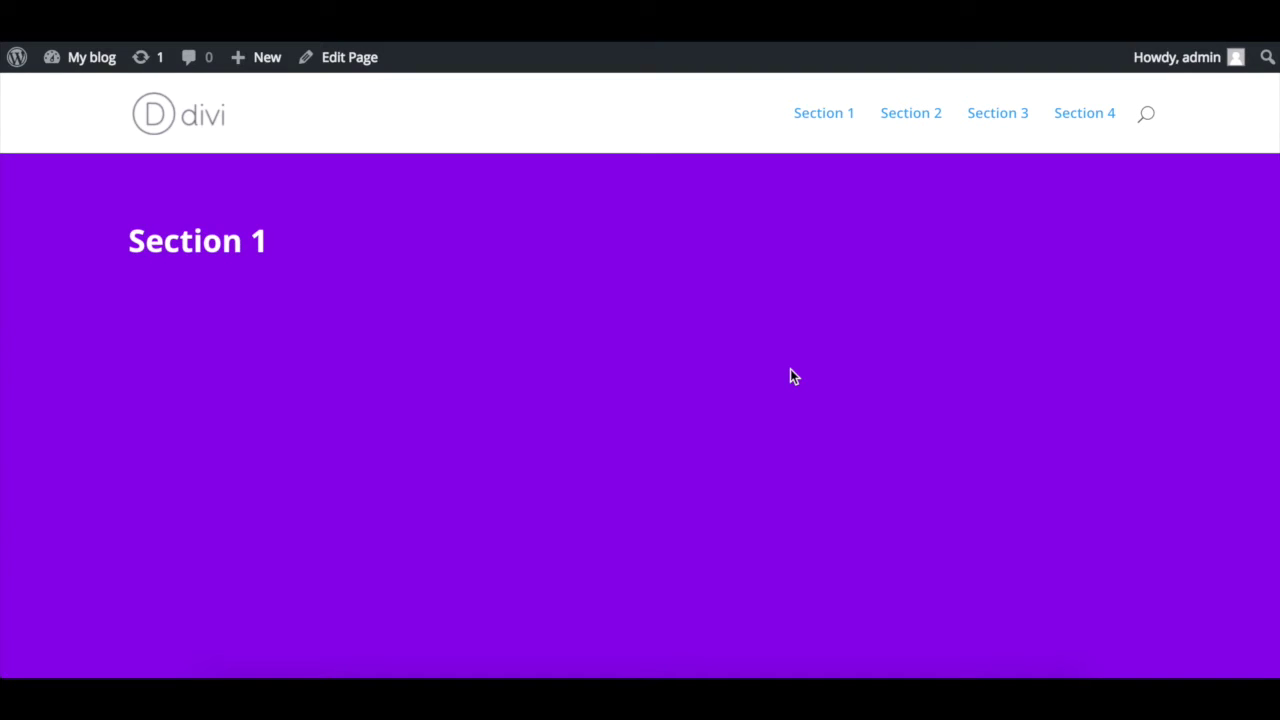
Use the primary menu links to jump down to Section 2, Section 3, then Section 4
click(895, 123)
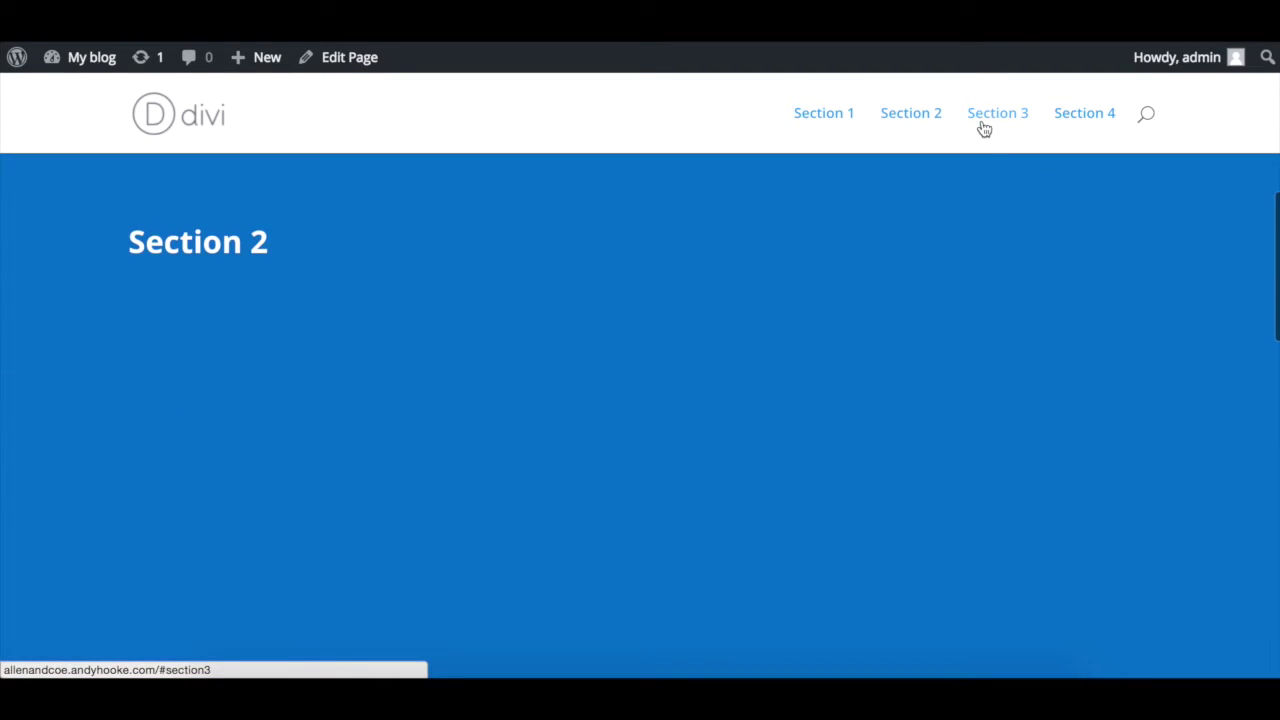
click(985, 129)
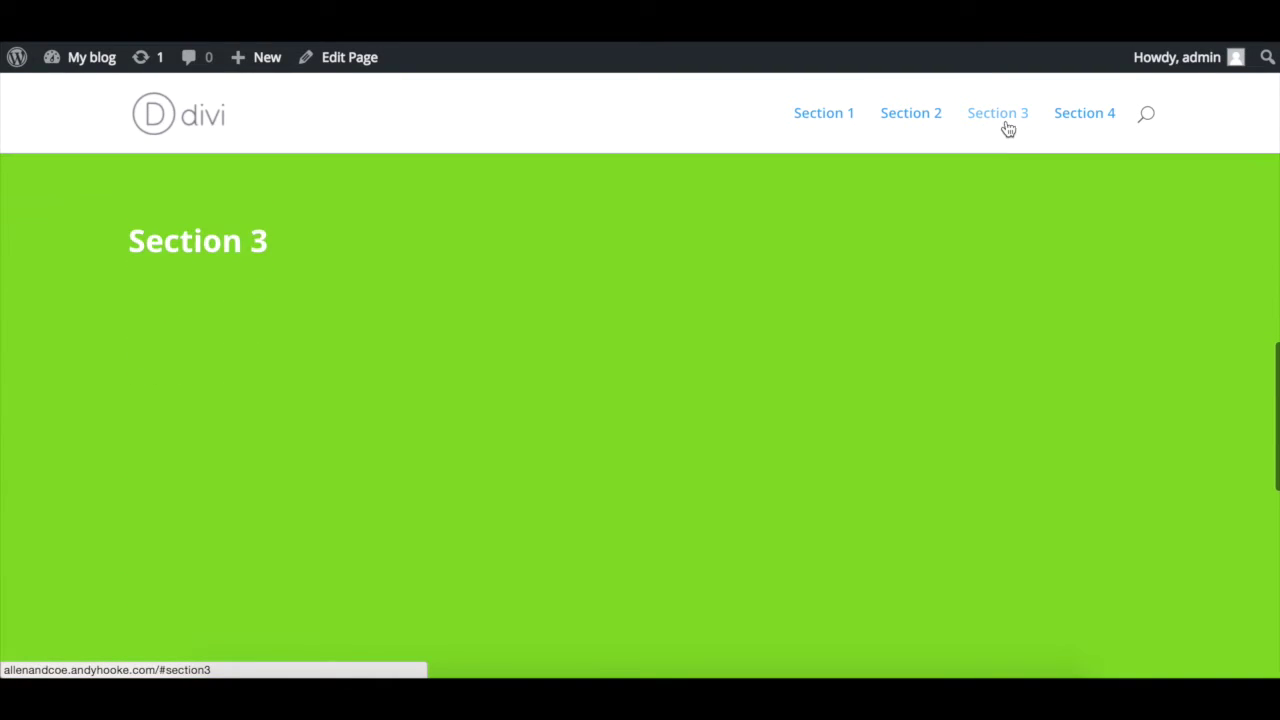
click(1065, 125)
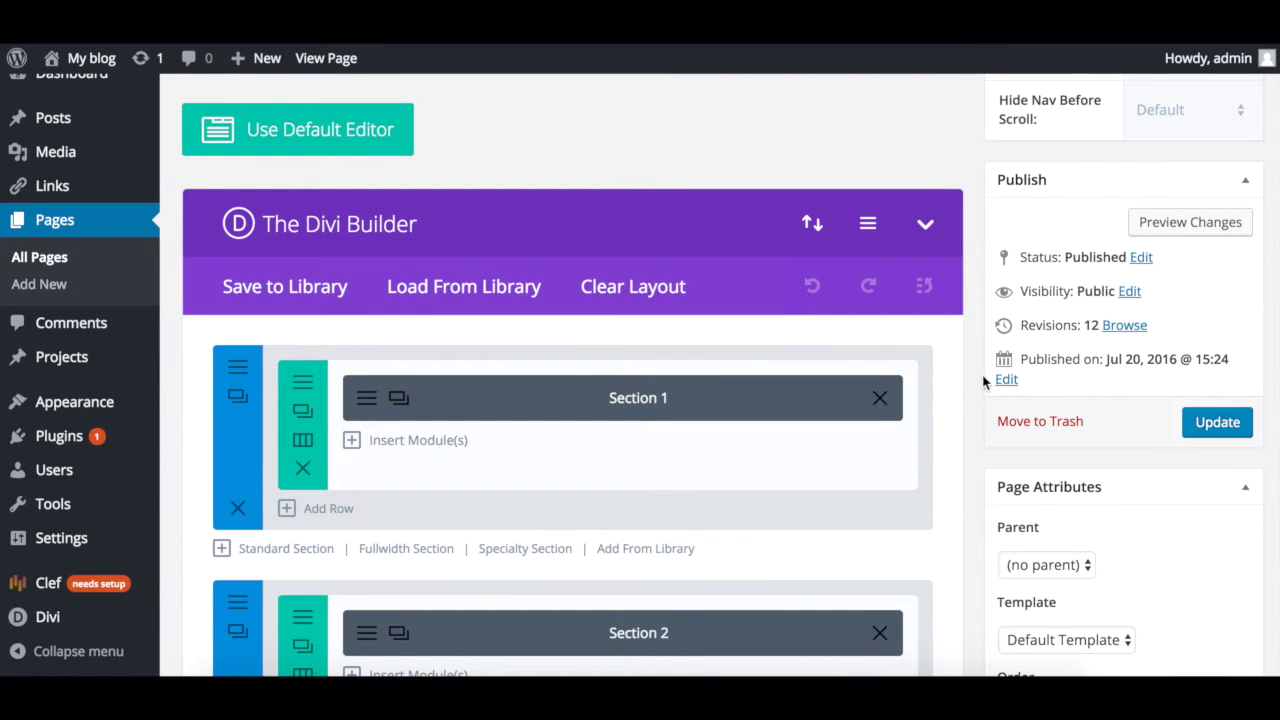
scroll(983, 381, down, 1)
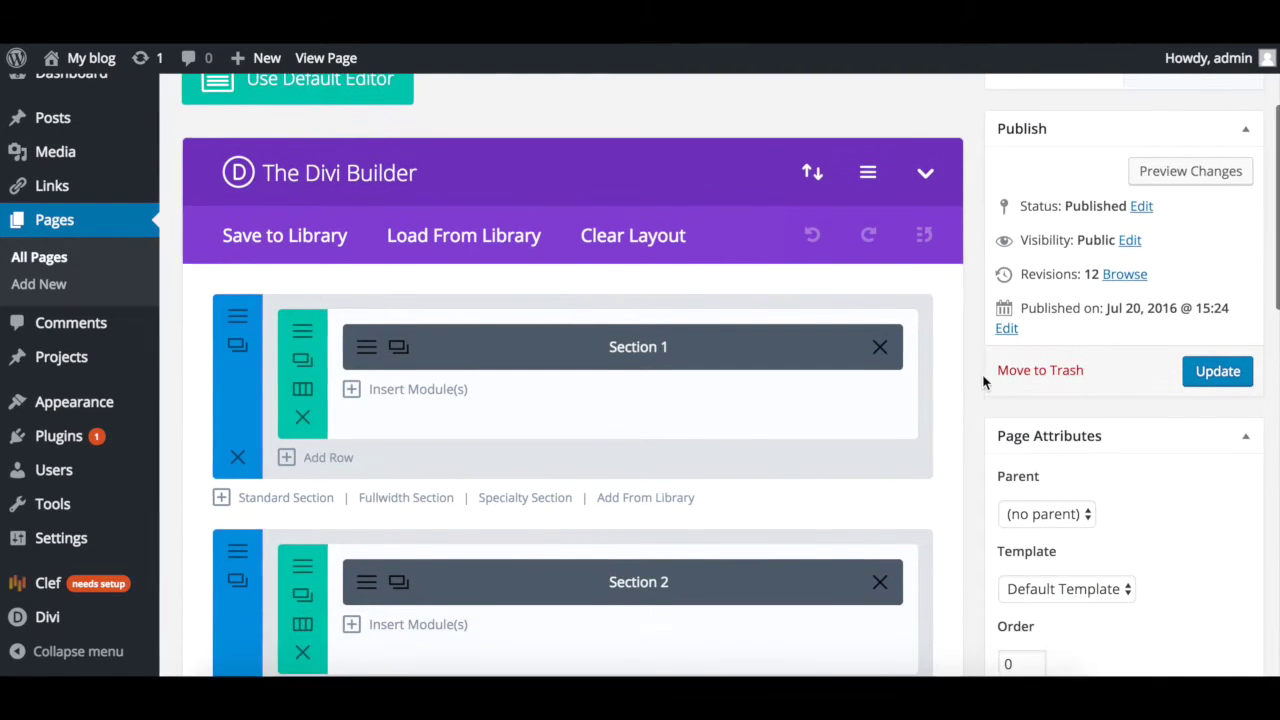
scroll(983, 381, down, 1)
scroll(983, 381, down, 1)
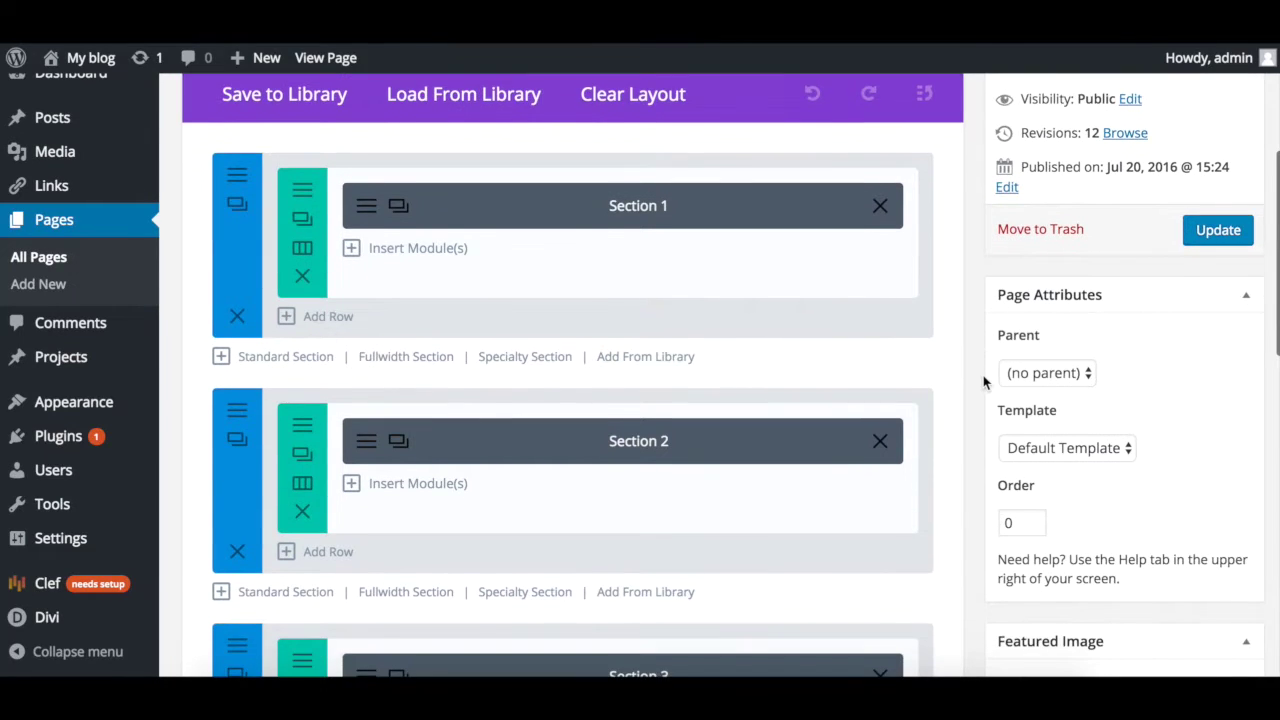
scroll(983, 381, down, 2)
scroll(983, 381, down, 1)
scroll(983, 381, down, 1)
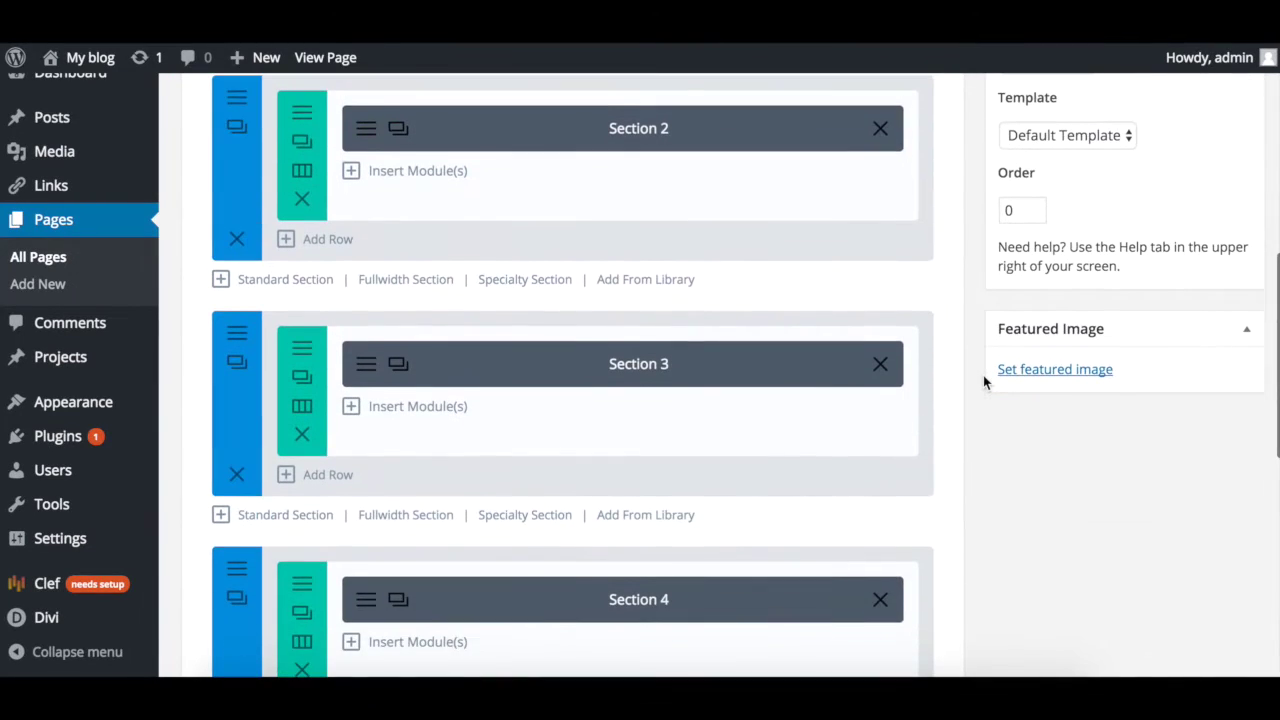
scroll(983, 381, down, 1)
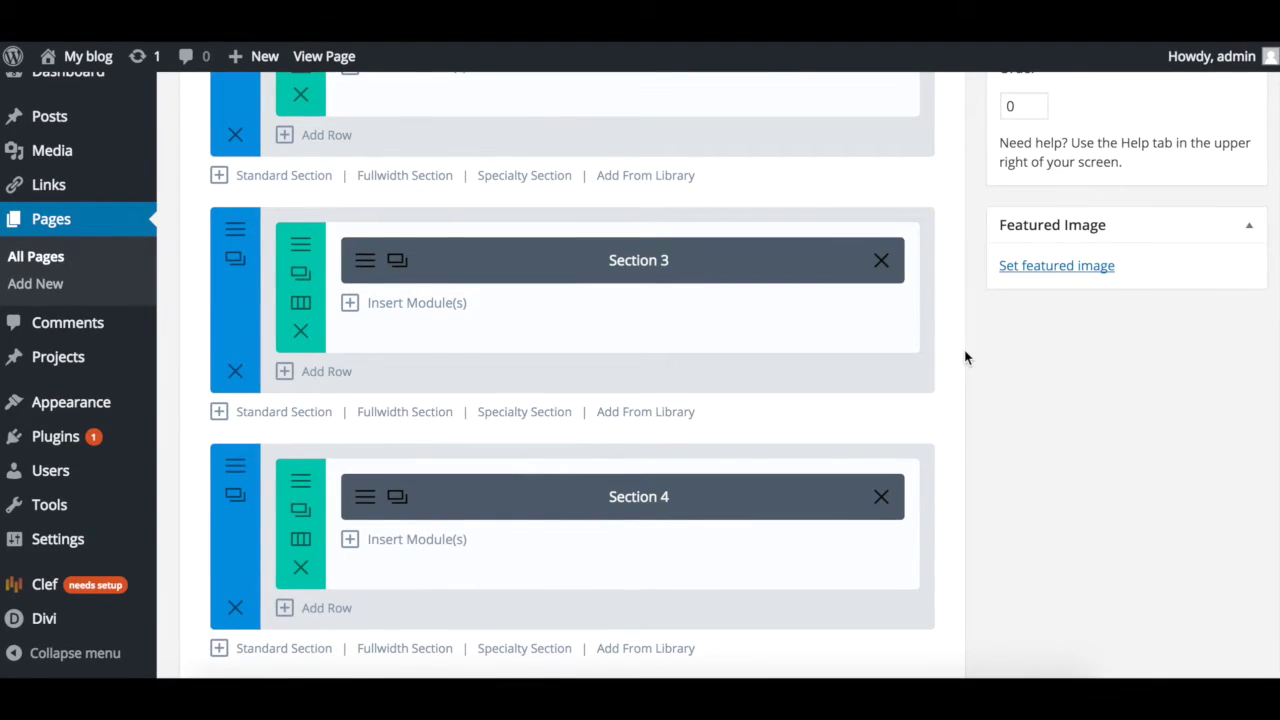
scroll(965, 357, up, 3)
scroll(966, 354, up, 2)
scroll(970, 330, up, 2)
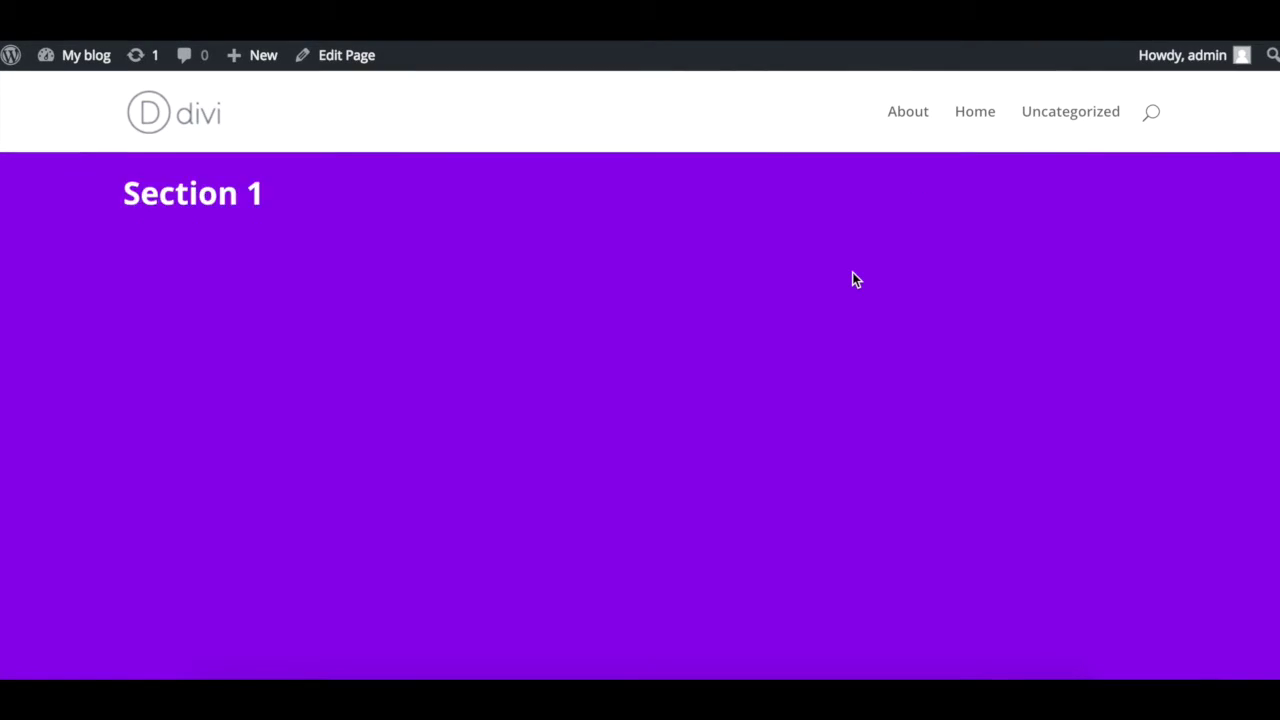
Scroll down the live page past the green Section 3 to the orange Section 4
scroll(855, 279, down, 5)
scroll(855, 279, down, 3)
scroll(855, 279, down, 3)
scroll(855, 279, down, 2)
scroll(855, 279, down, 2)
scroll(855, 279, down, 3)
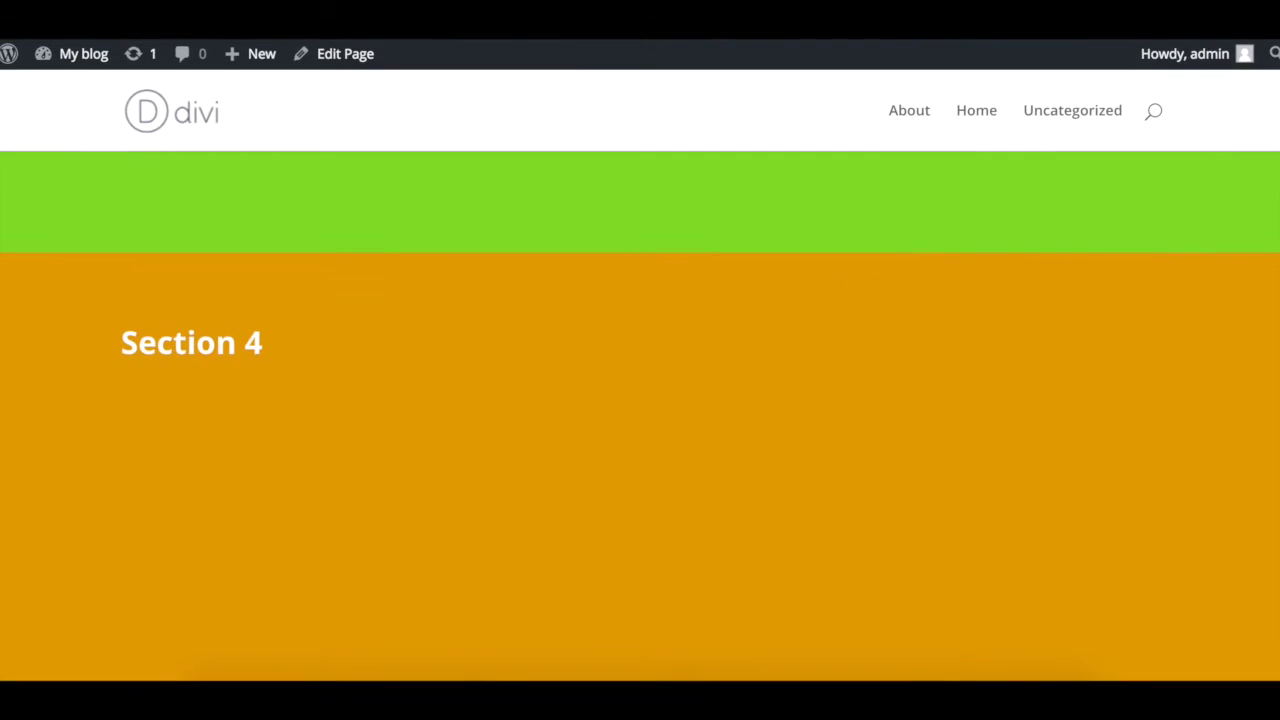
scroll(990, 349, down, 1)
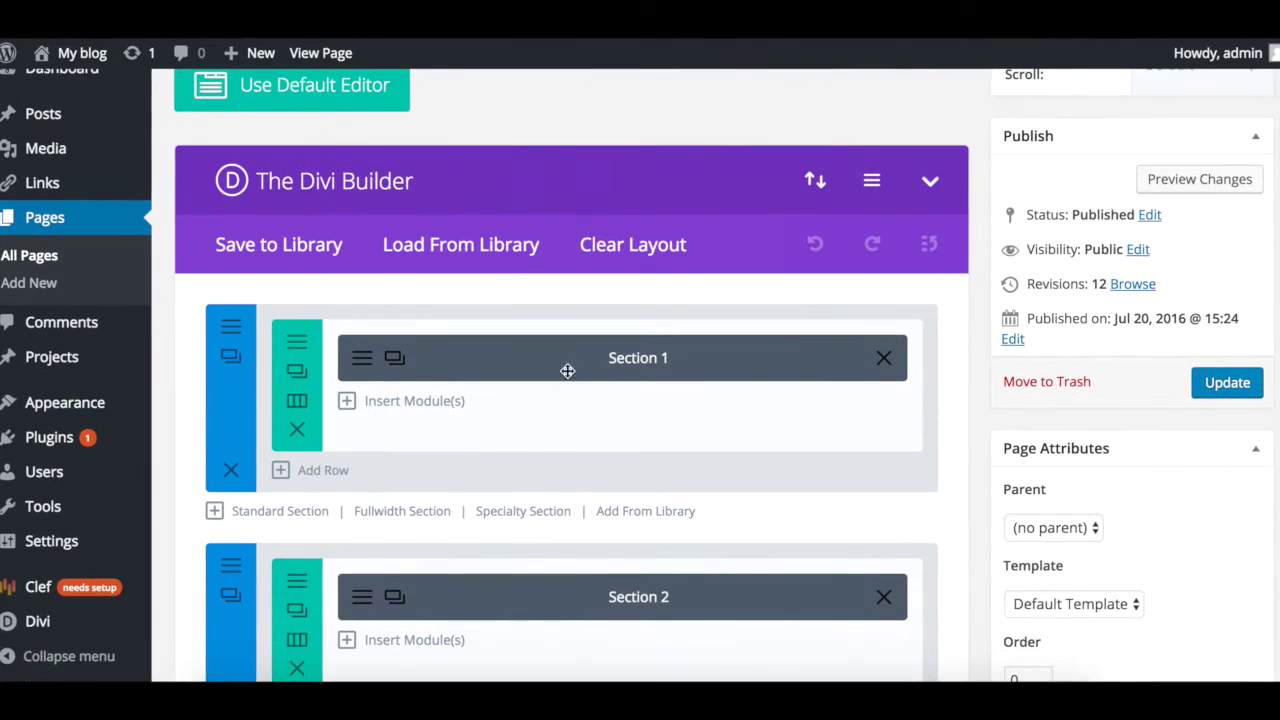
Give the first section the Custom CSS ID 'section1' and save its settings
click(229, 330)
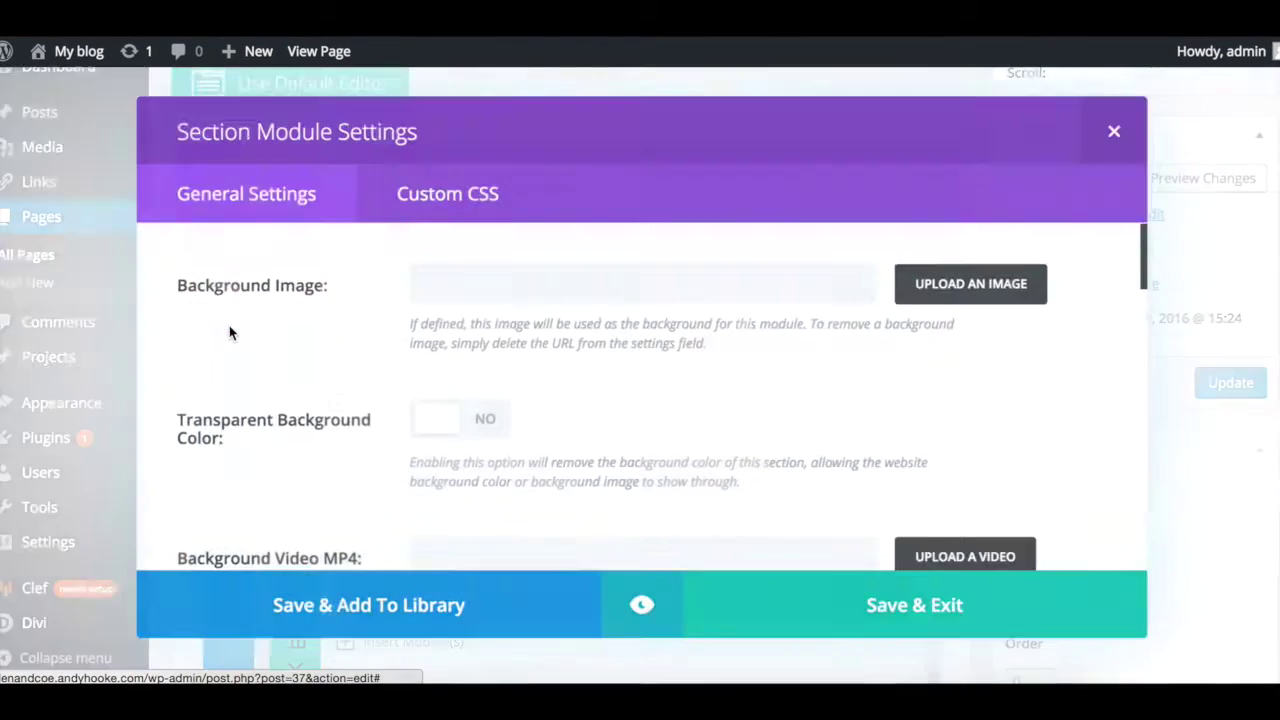
click(466, 194)
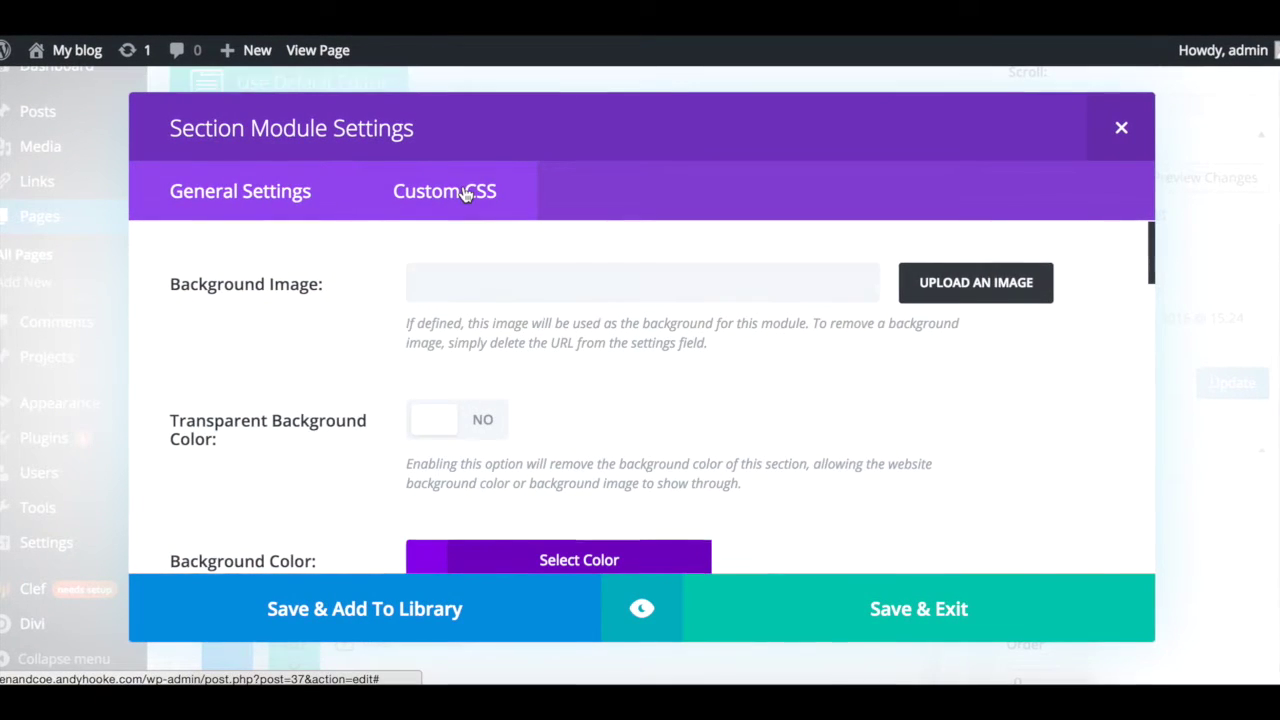
click(423, 282)
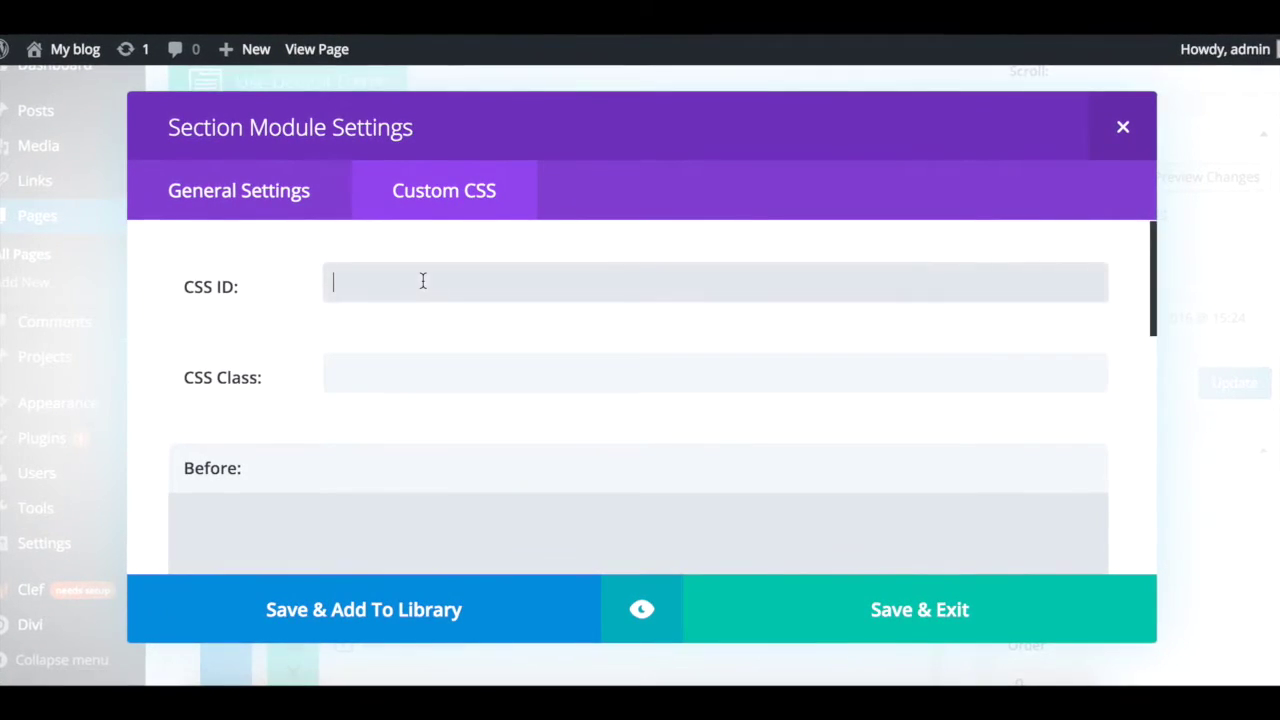
text(secti)
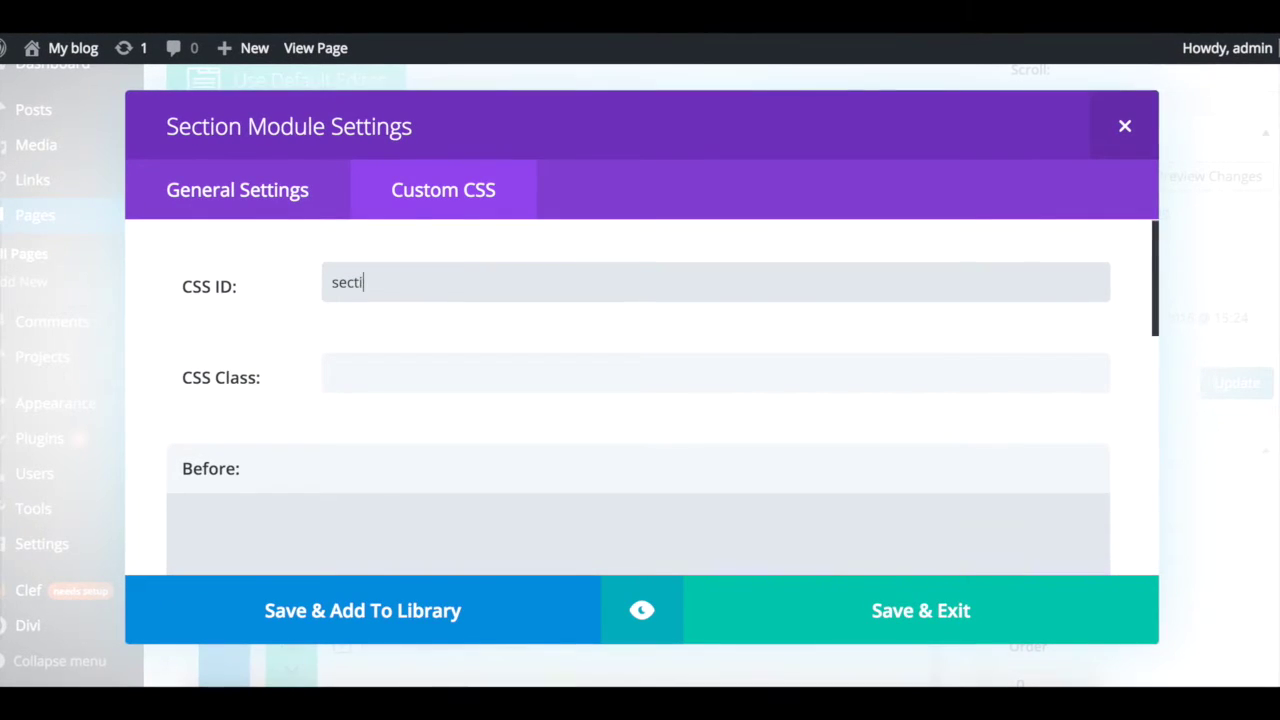
text(on1)
drag(437, 283, 291, 280)
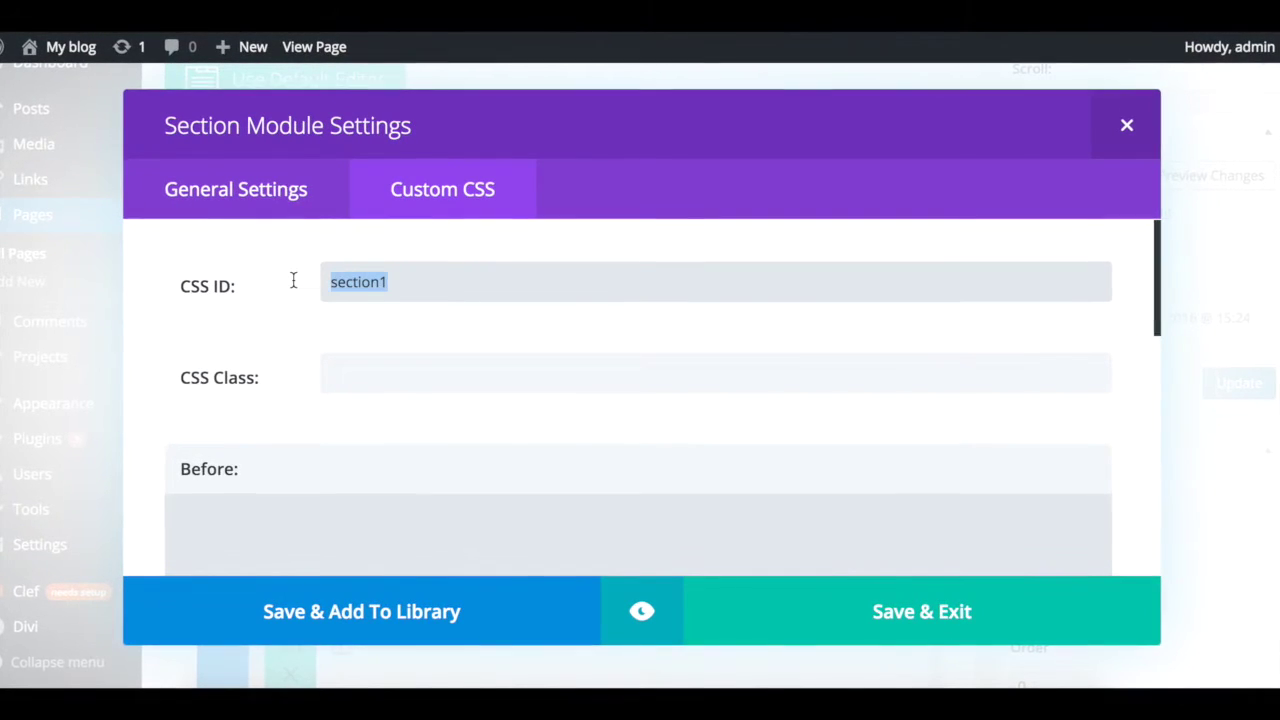
click(970, 610)
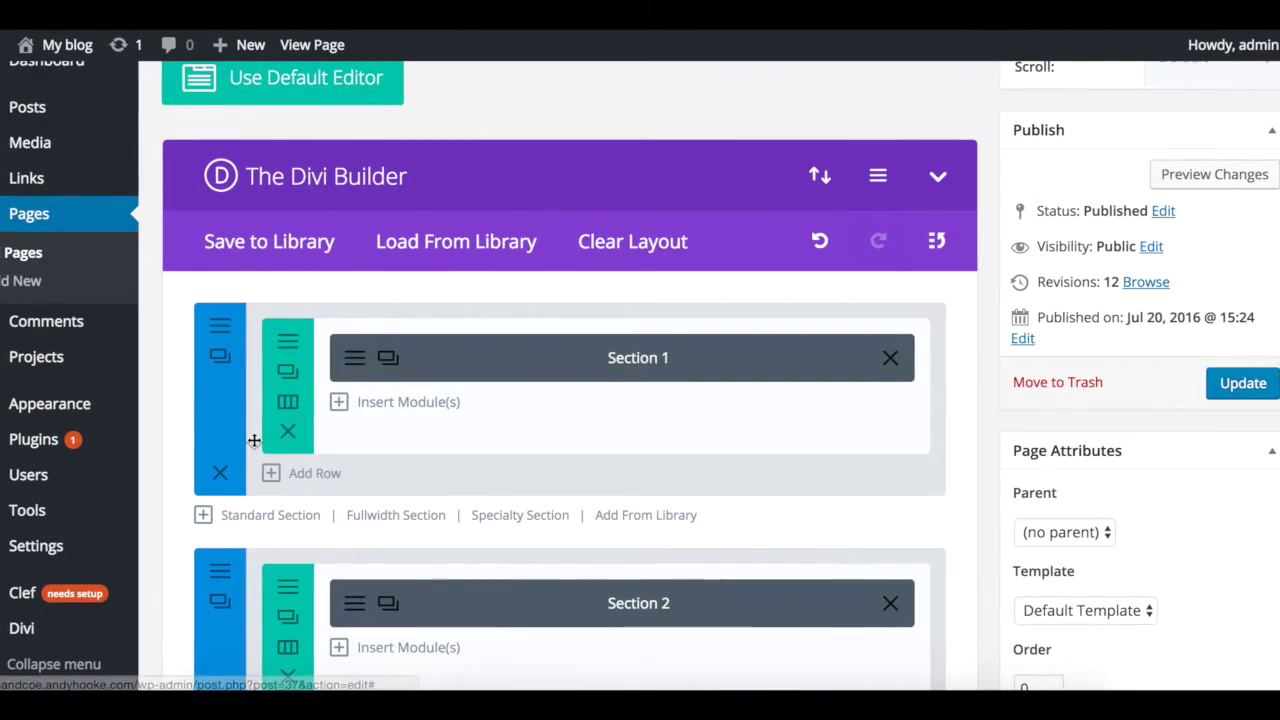
Give Section 2 the Custom CSS ID 'section2' and save its settings
scroll(251, 443, down, 3)
click(218, 367)
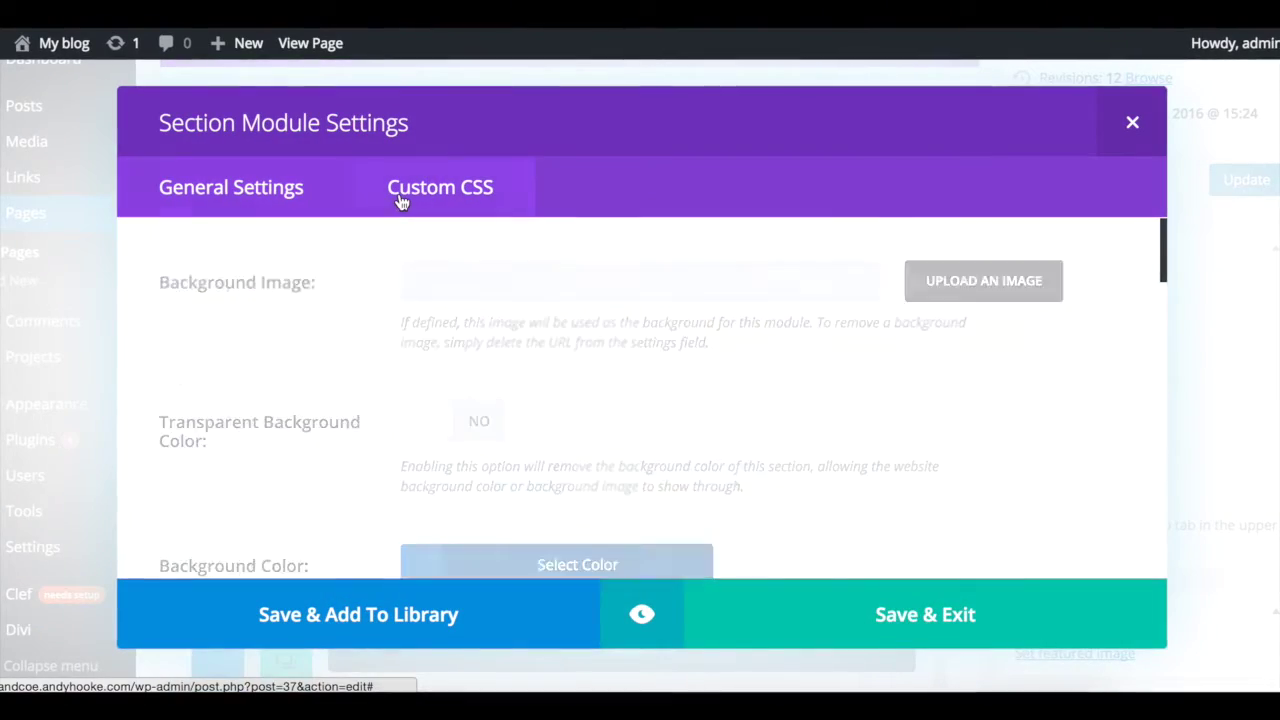
click(400, 195)
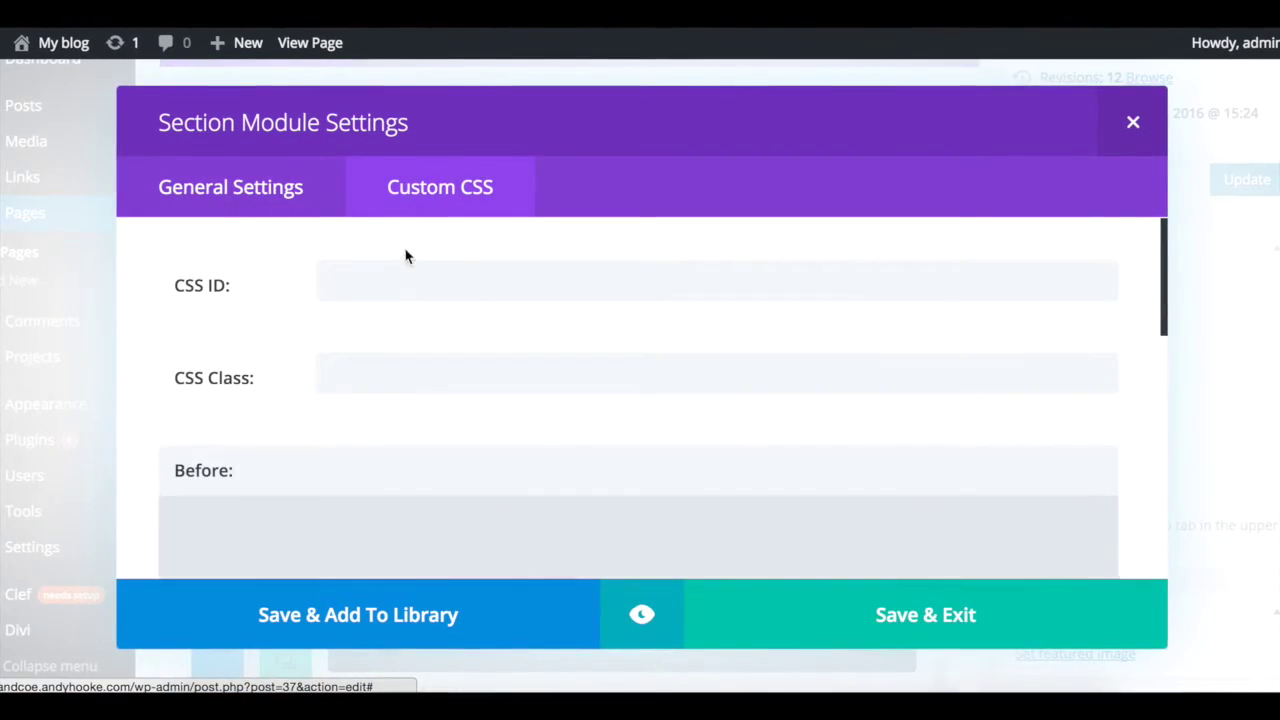
click(408, 285)
text(section1)
key(BackSpace)
text(2)
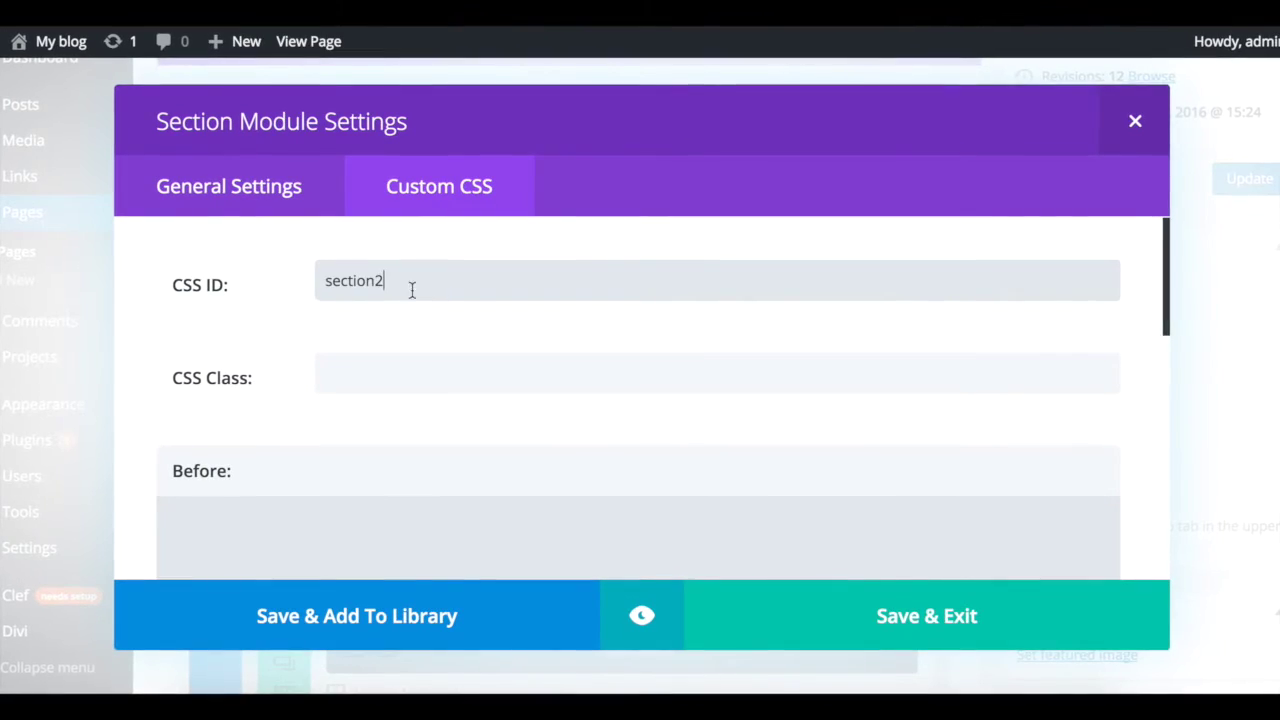
click(925, 614)
Give Section 3 the Custom CSS ID 'section3' and save its settings
scroll(629, 533, down, 4)
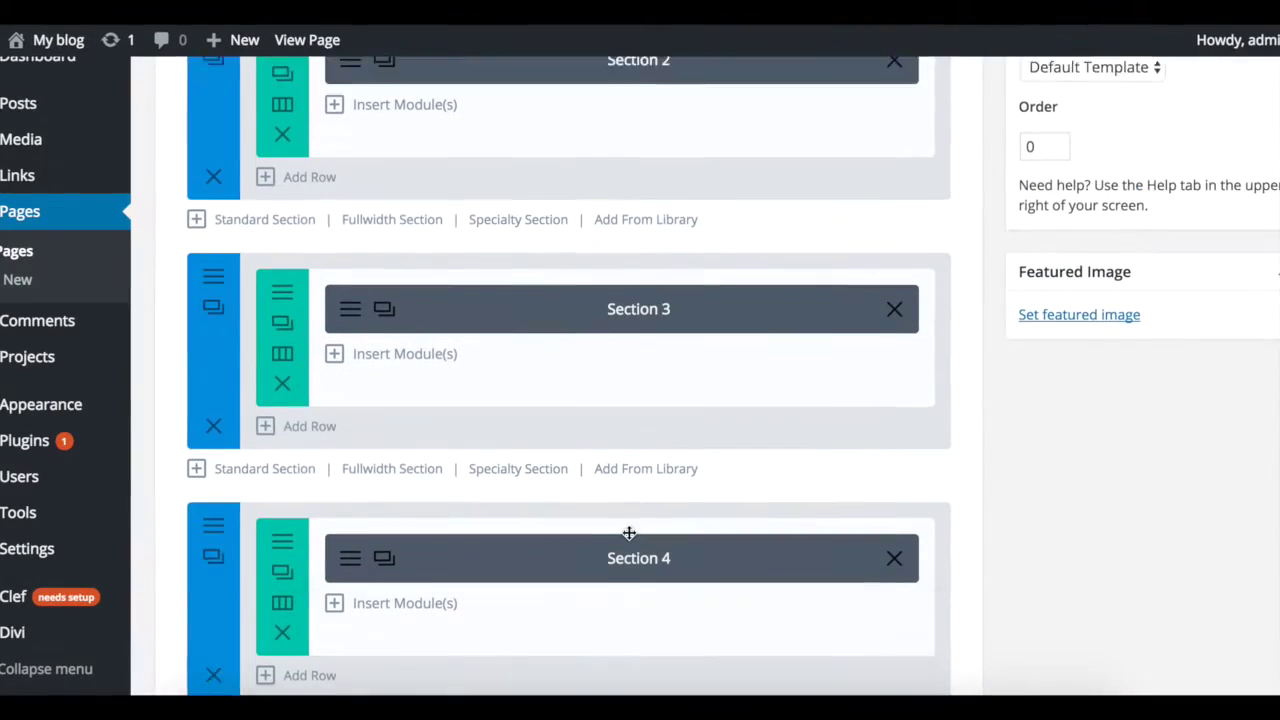
click(213, 240)
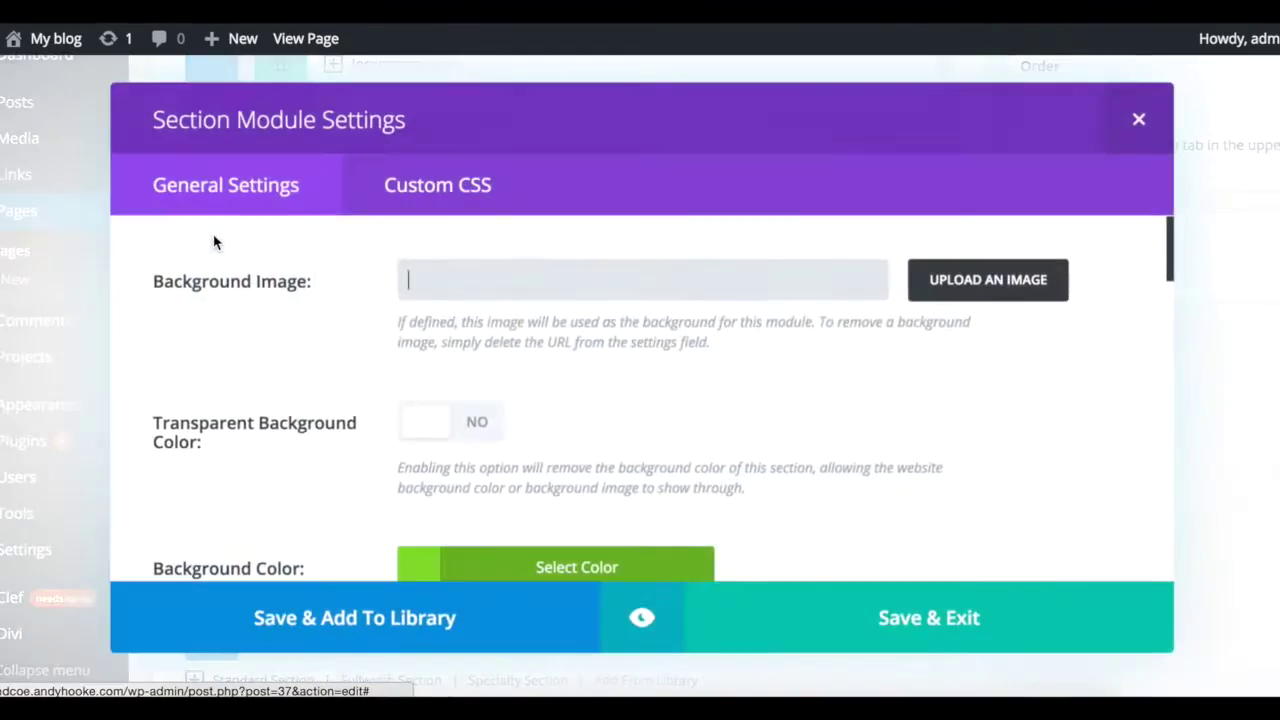
click(420, 186)
click(435, 276)
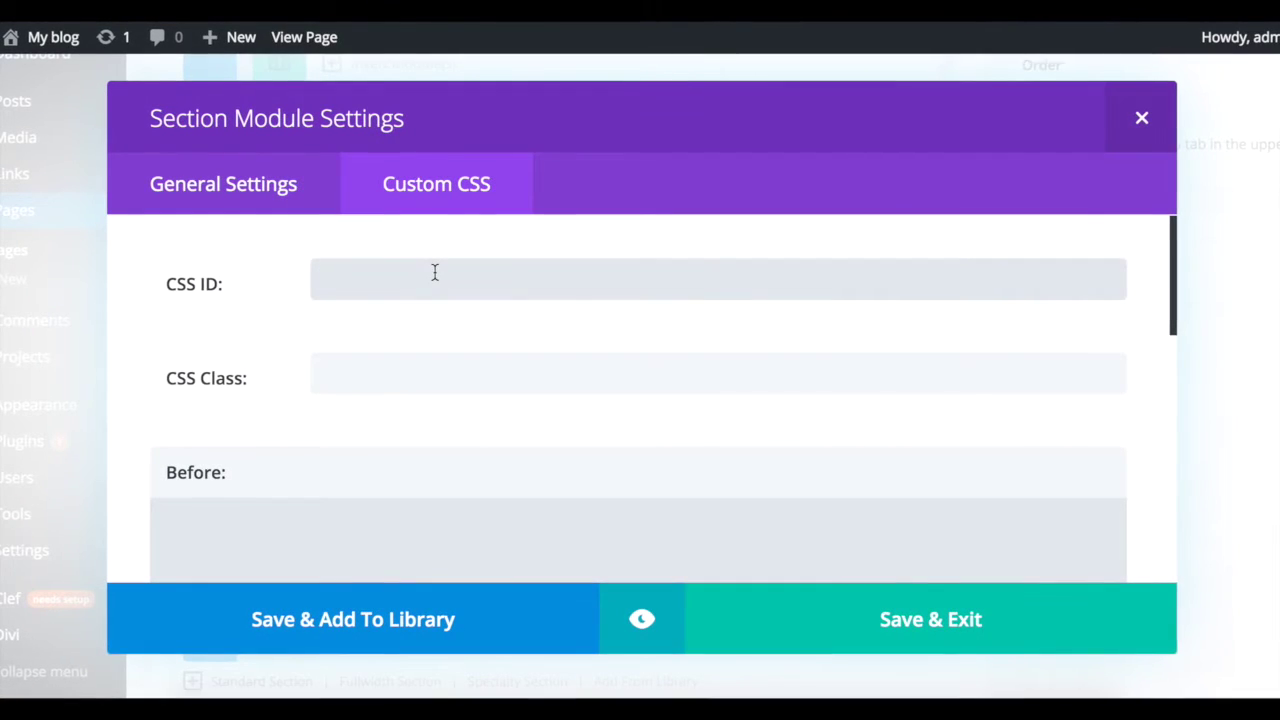
text(section1)
key(BackSpace)
text(3)
click(857, 618)
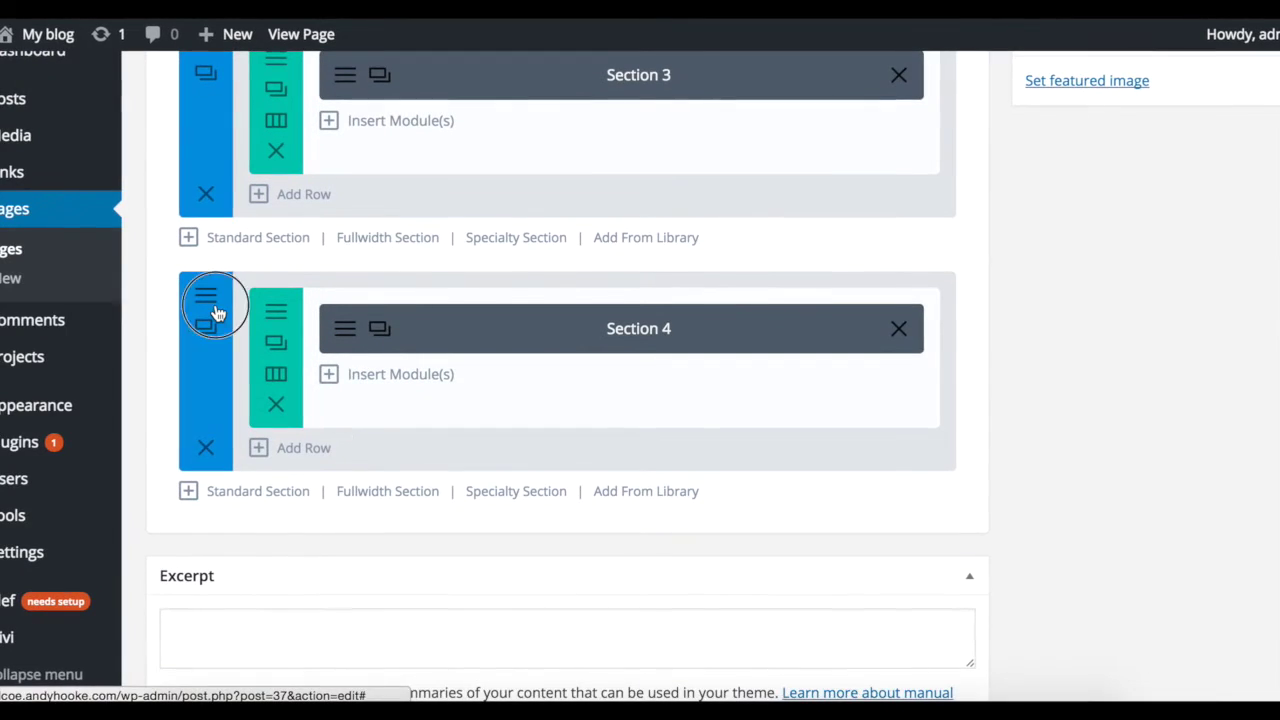
Give Section 4 the Custom CSS ID 'section4' and save its settings
click(212, 310)
click(418, 178)
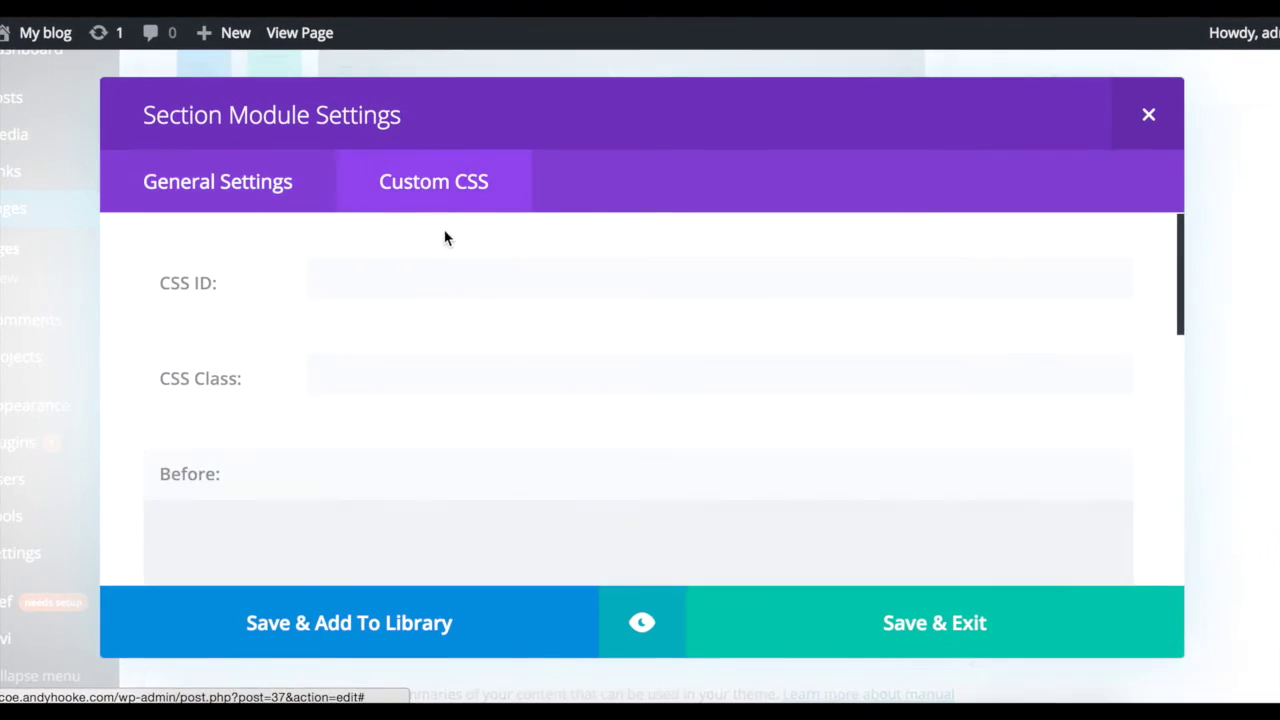
click(474, 273)
text(section1)
key(BackSpace)
text(4)
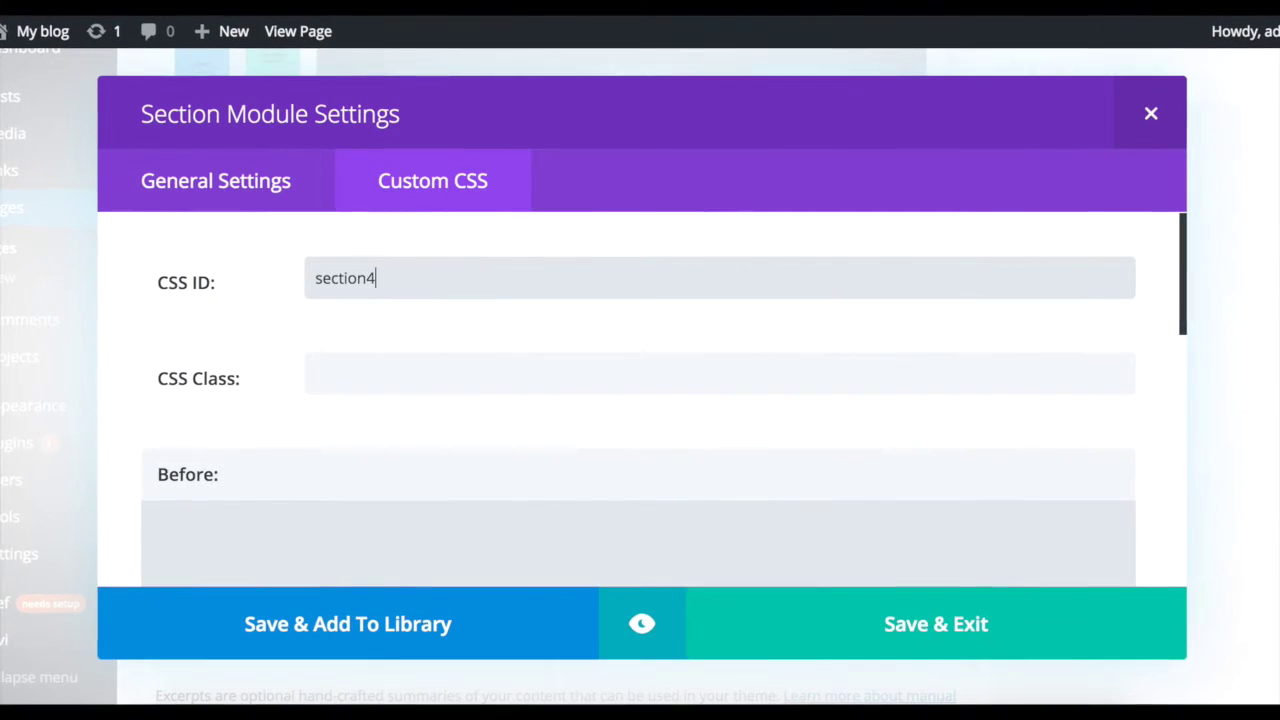
click(892, 624)
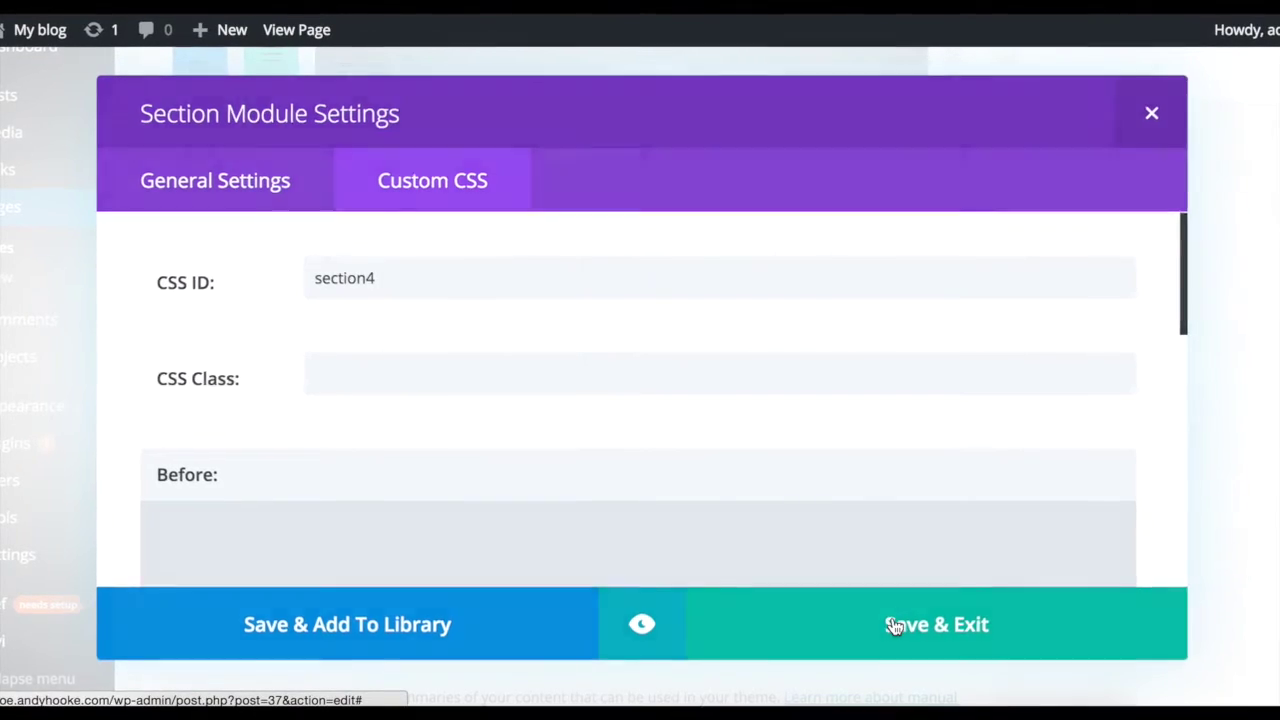
Update the page to save the new section IDs
scroll(1001, 415, up, 10)
scroll(1001, 418, up, 2)
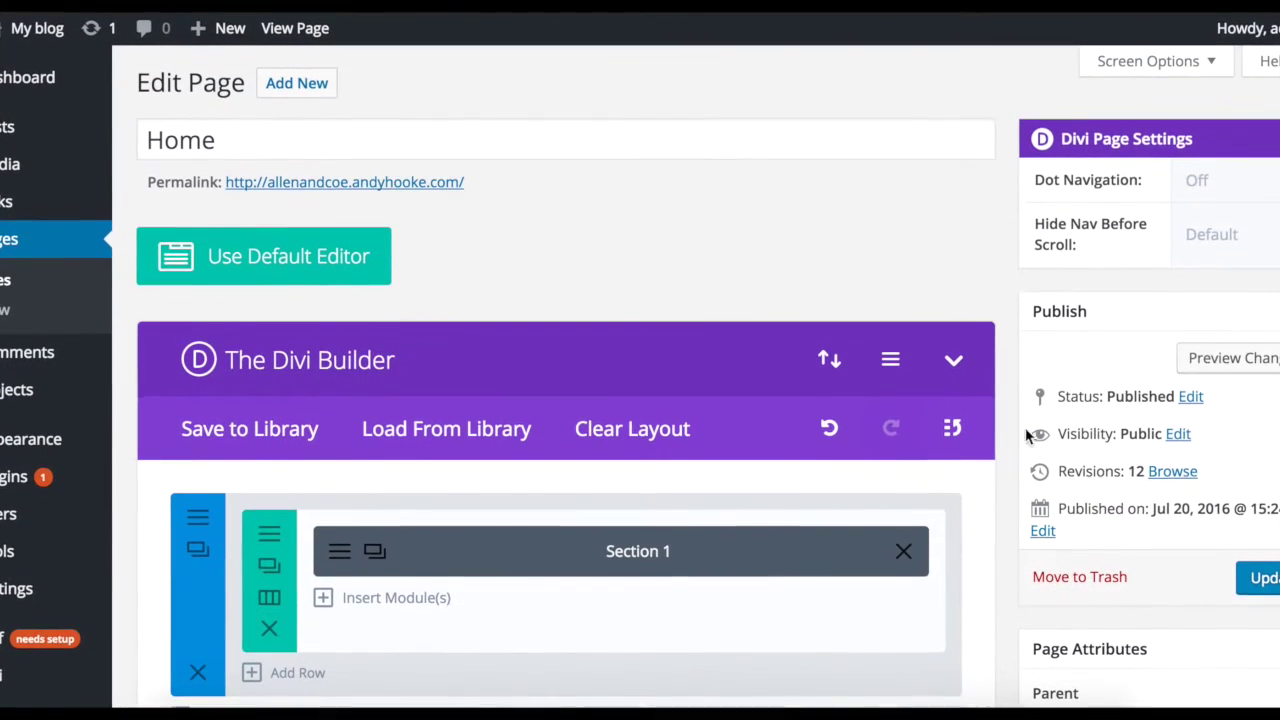
click(1258, 580)
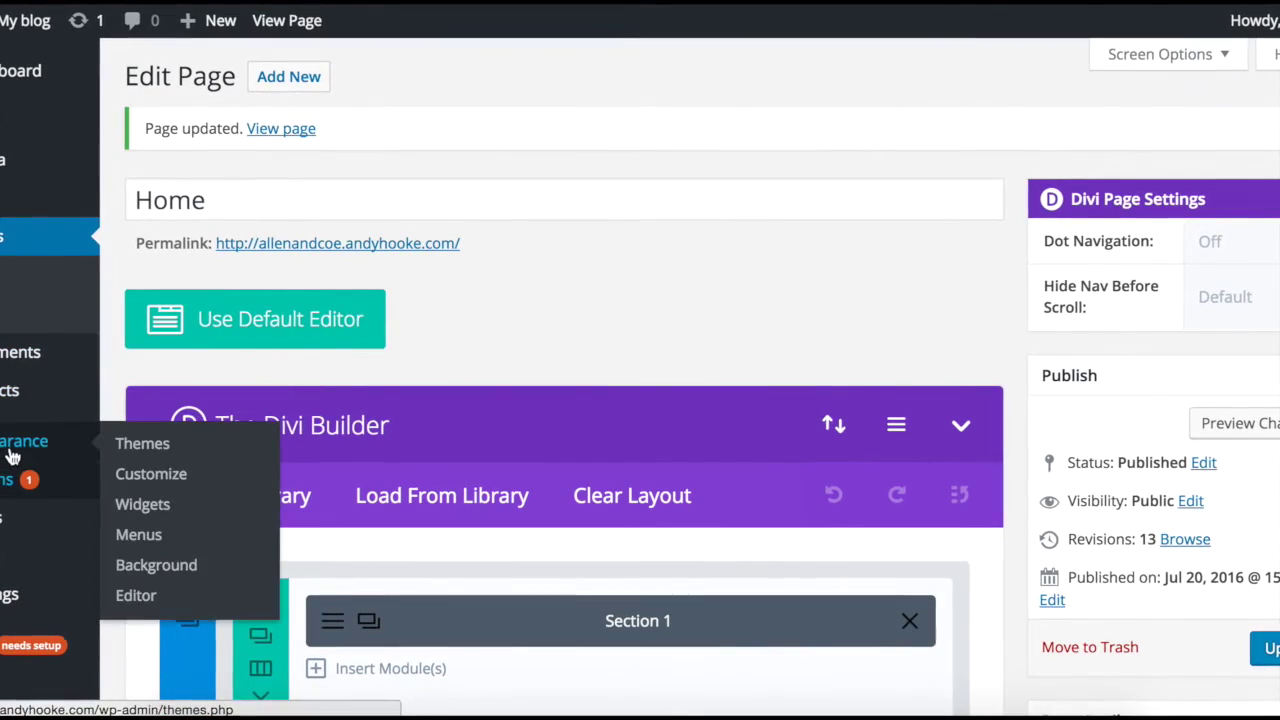
mouse_move(28, 439)
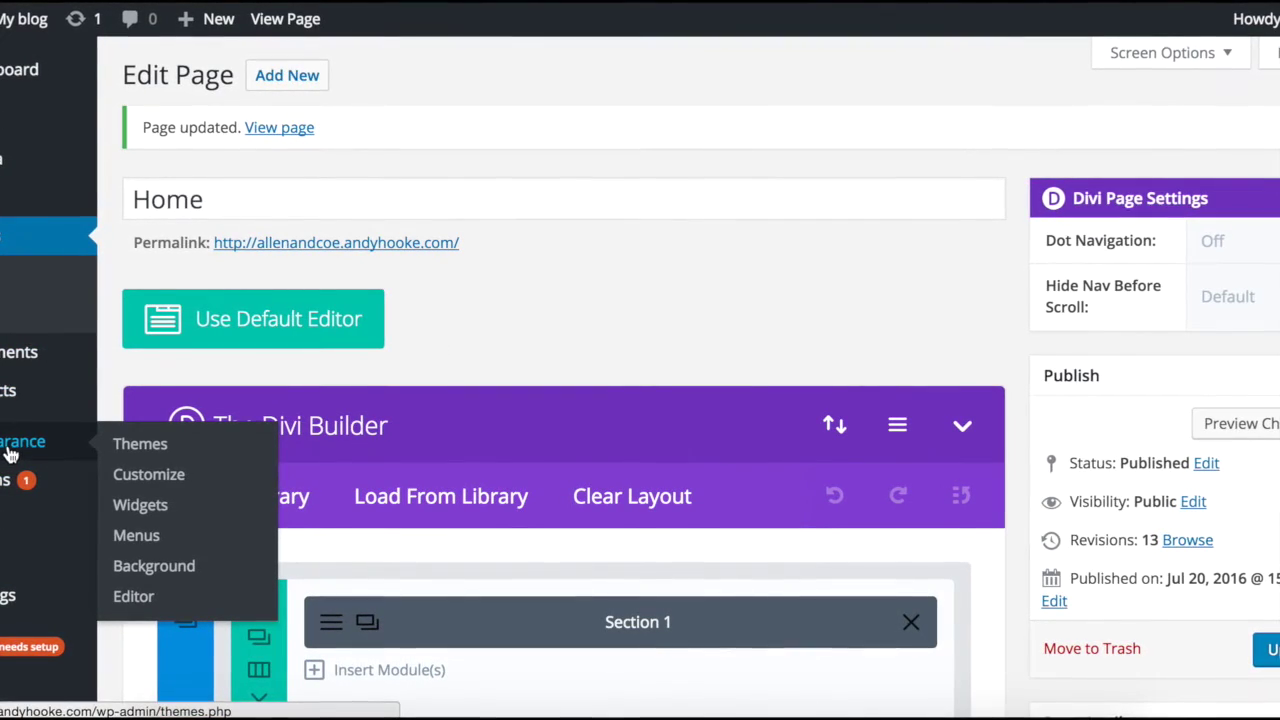
Create a new menu named 'main menu' under Appearance > Menus
click(135, 536)
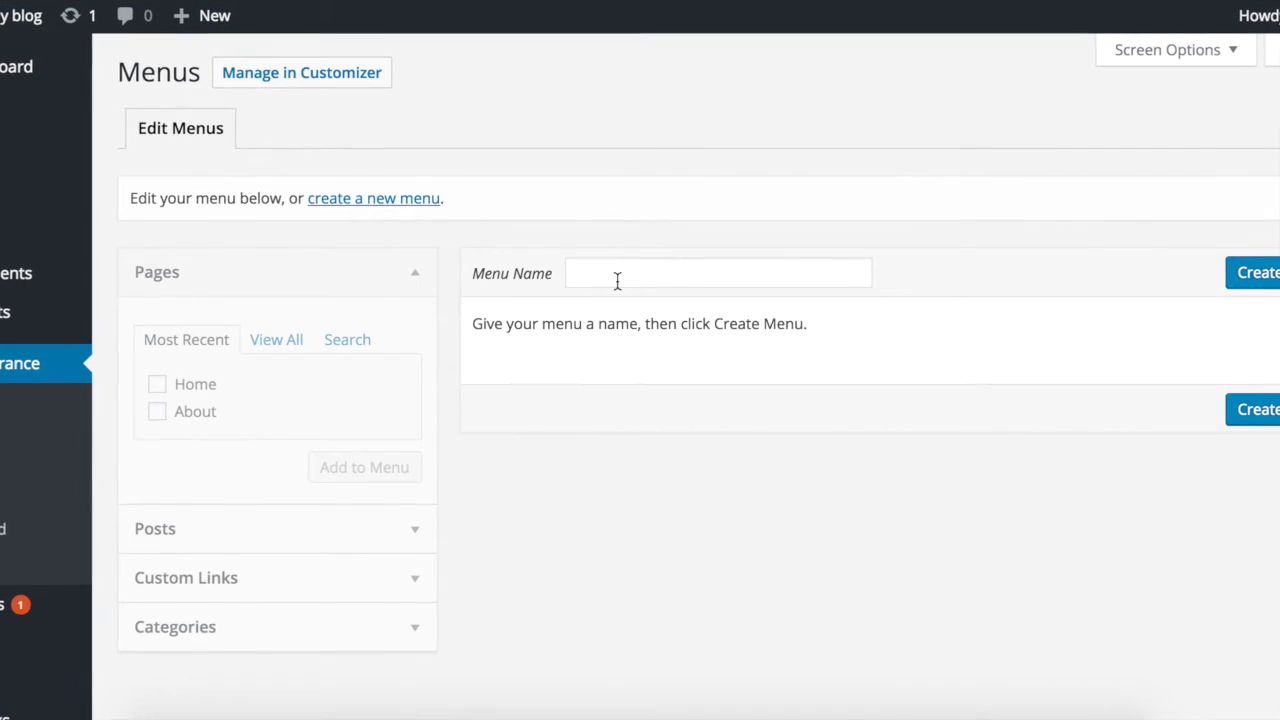
click(617, 280)
text(main)
click(632, 311)
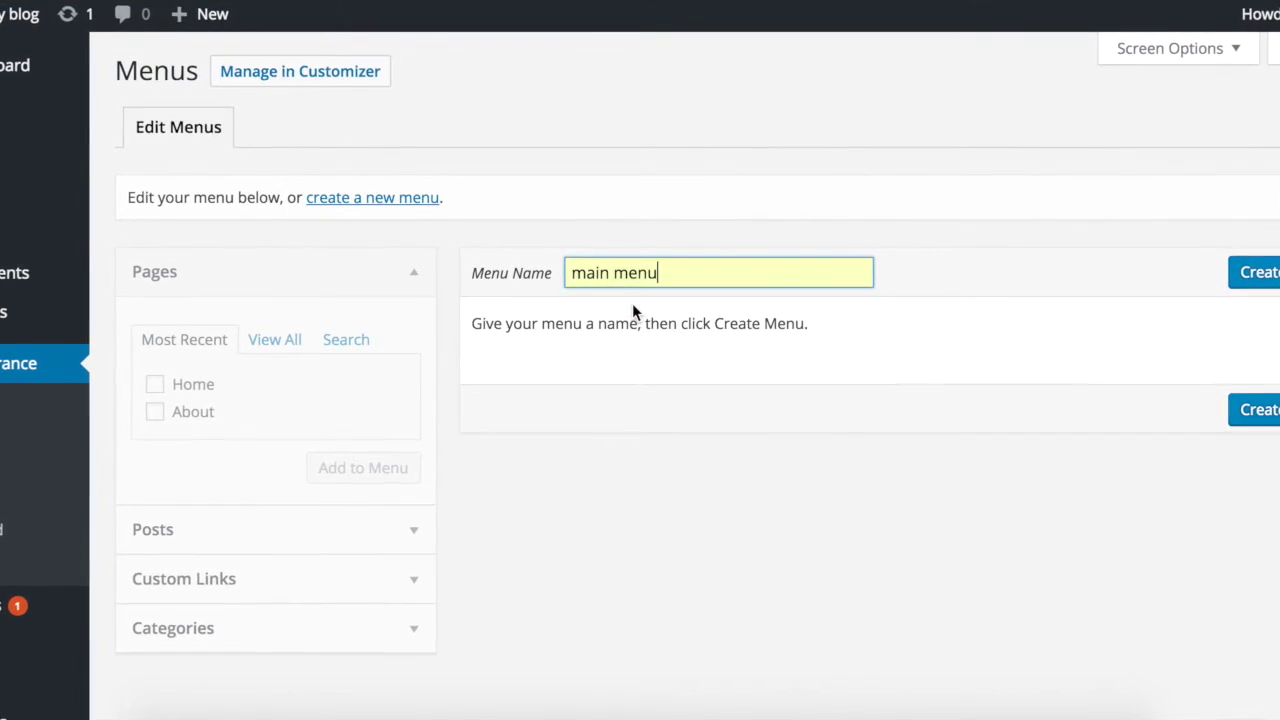
click(1254, 272)
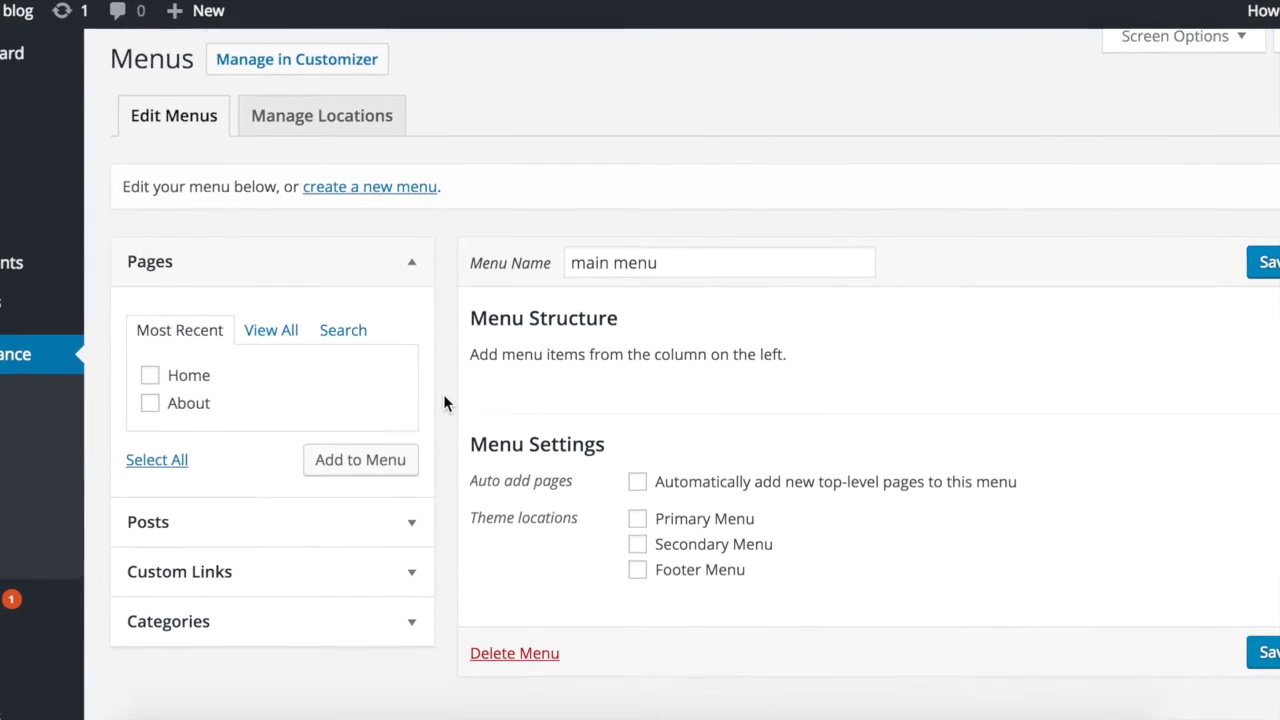
scroll(443, 394, down, 2)
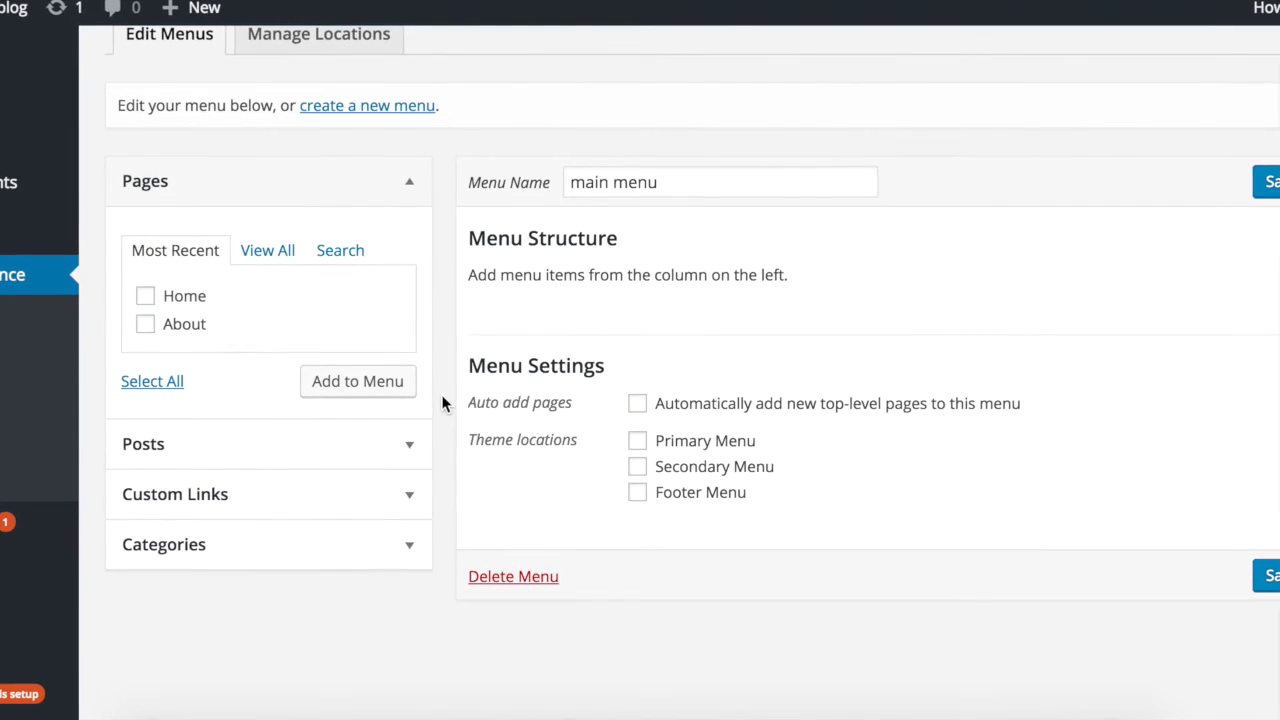
scroll(441, 395, down, 1)
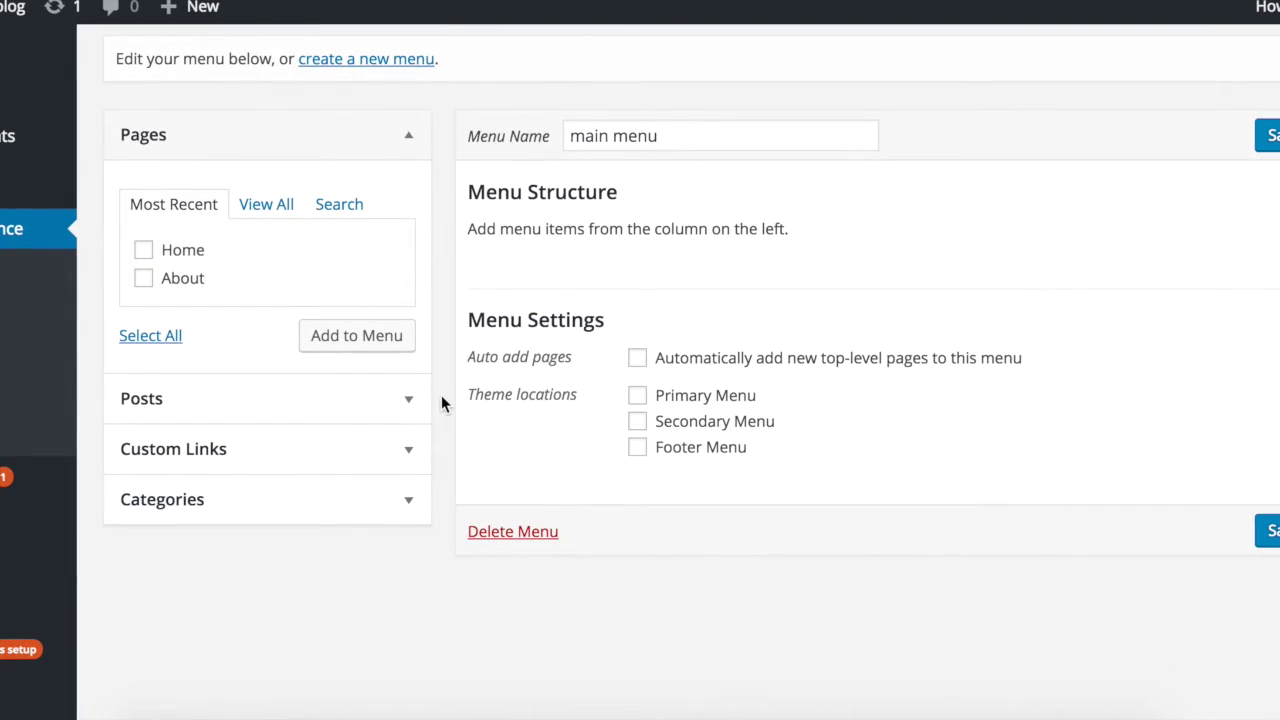
click(396, 437)
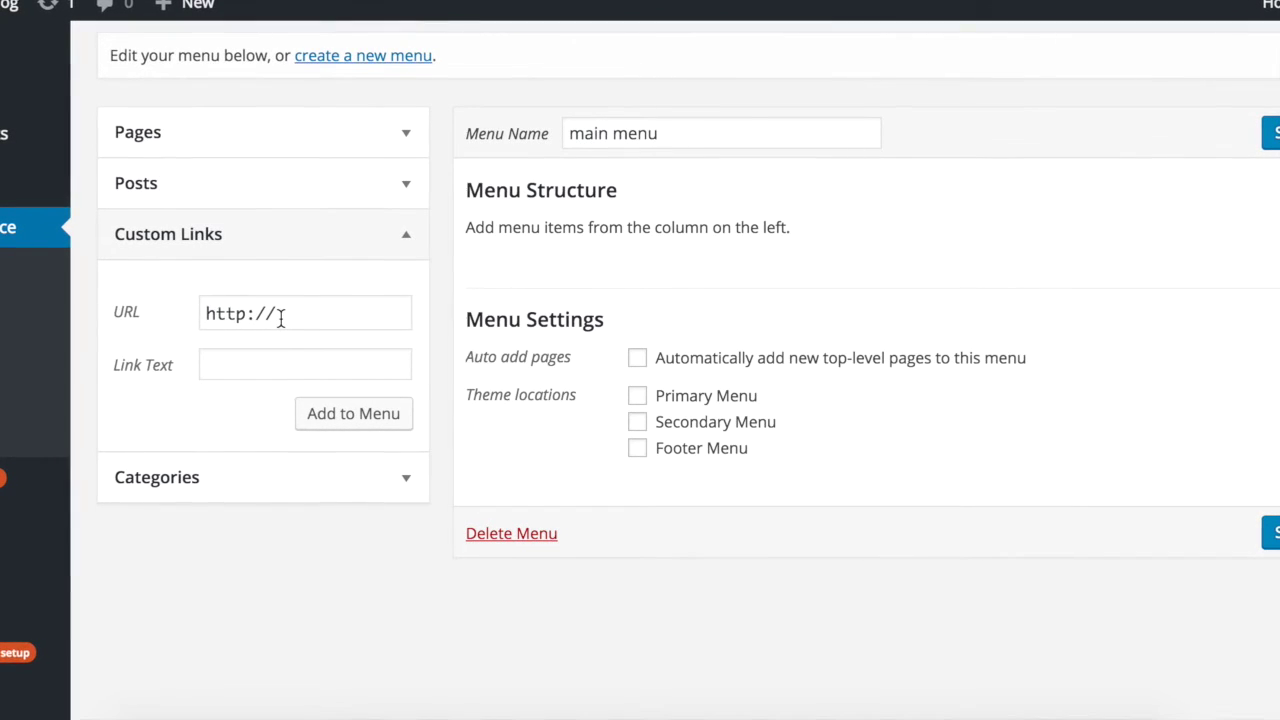
Add a custom link 'Section 1' with URL /#section1 to main menu
double_click(280, 316)
text(/#section1)
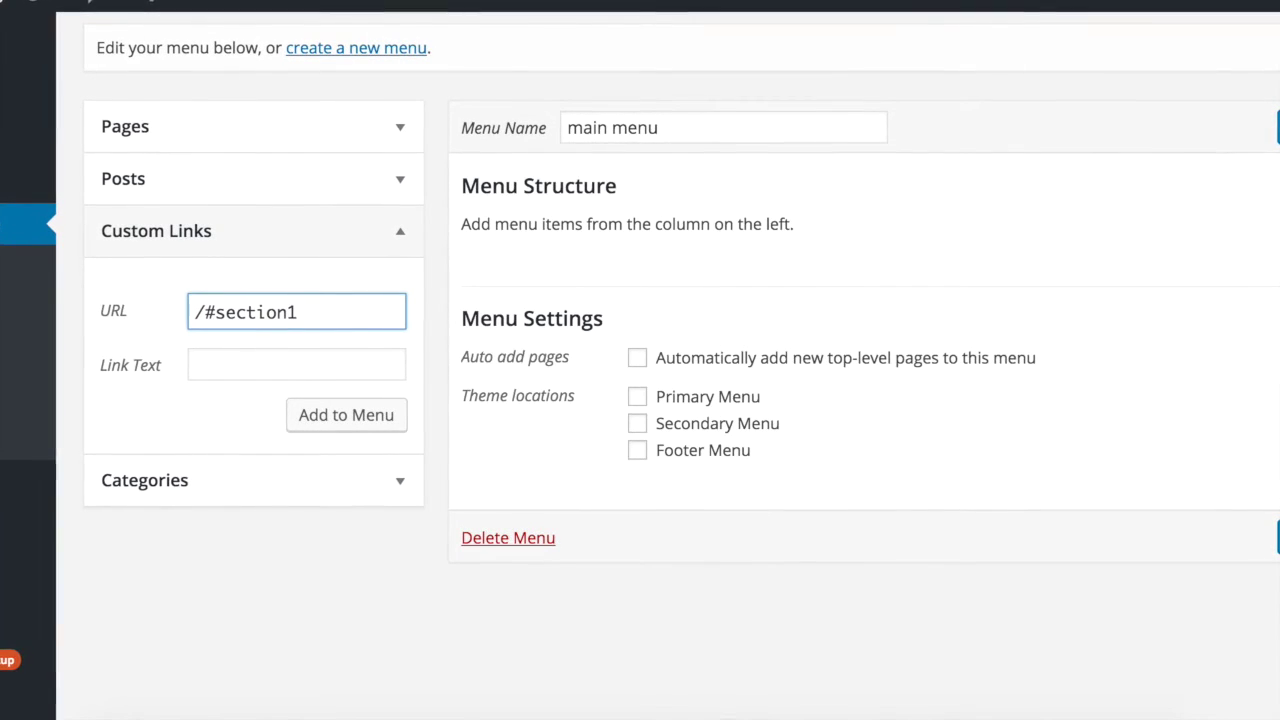
click(277, 360)
text(Section 1)
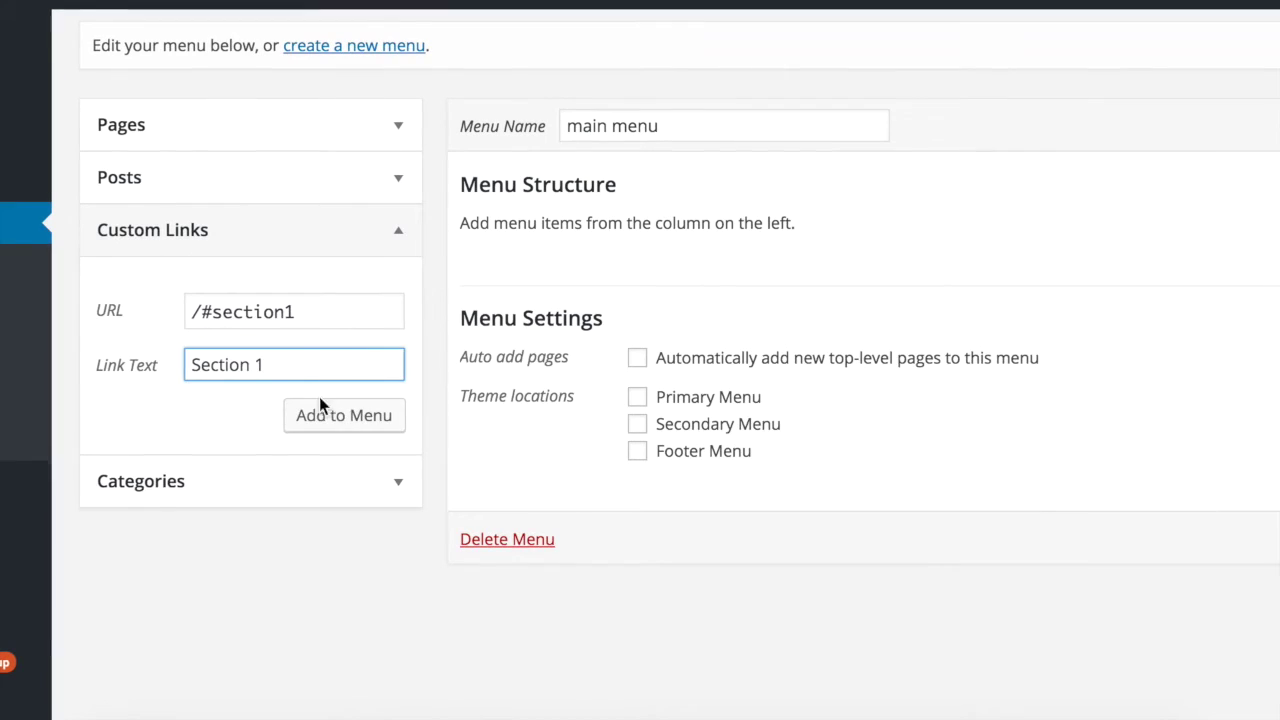
click(340, 420)
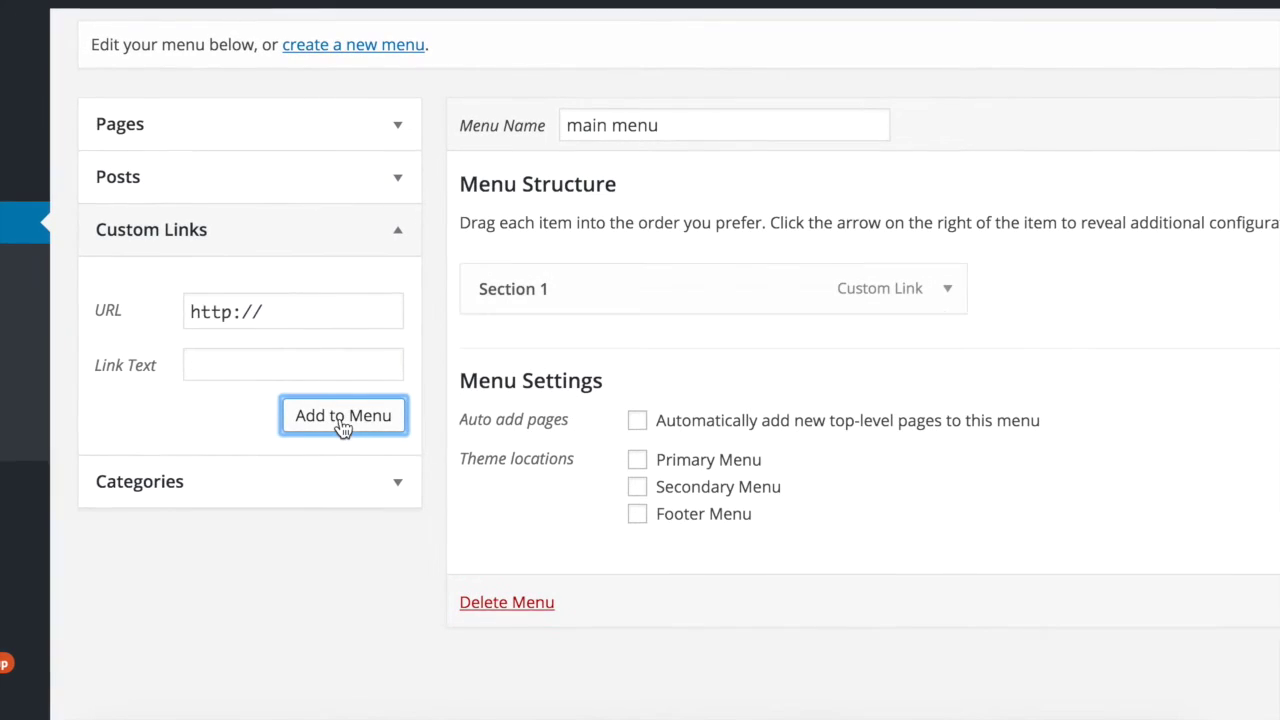
Add custom links 'Section 2' (/#section2) and 'Section 3' (/#section3) to main menu
click(289, 324)
text(/#section2)
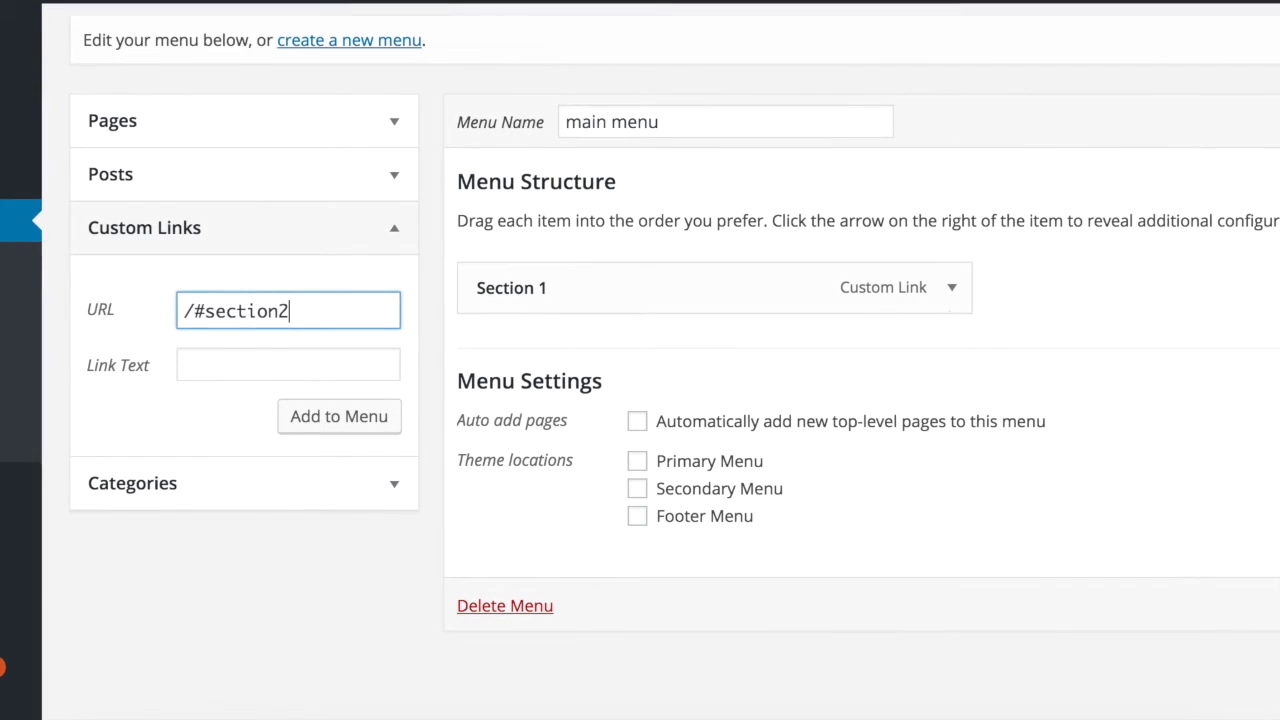
click(271, 360)
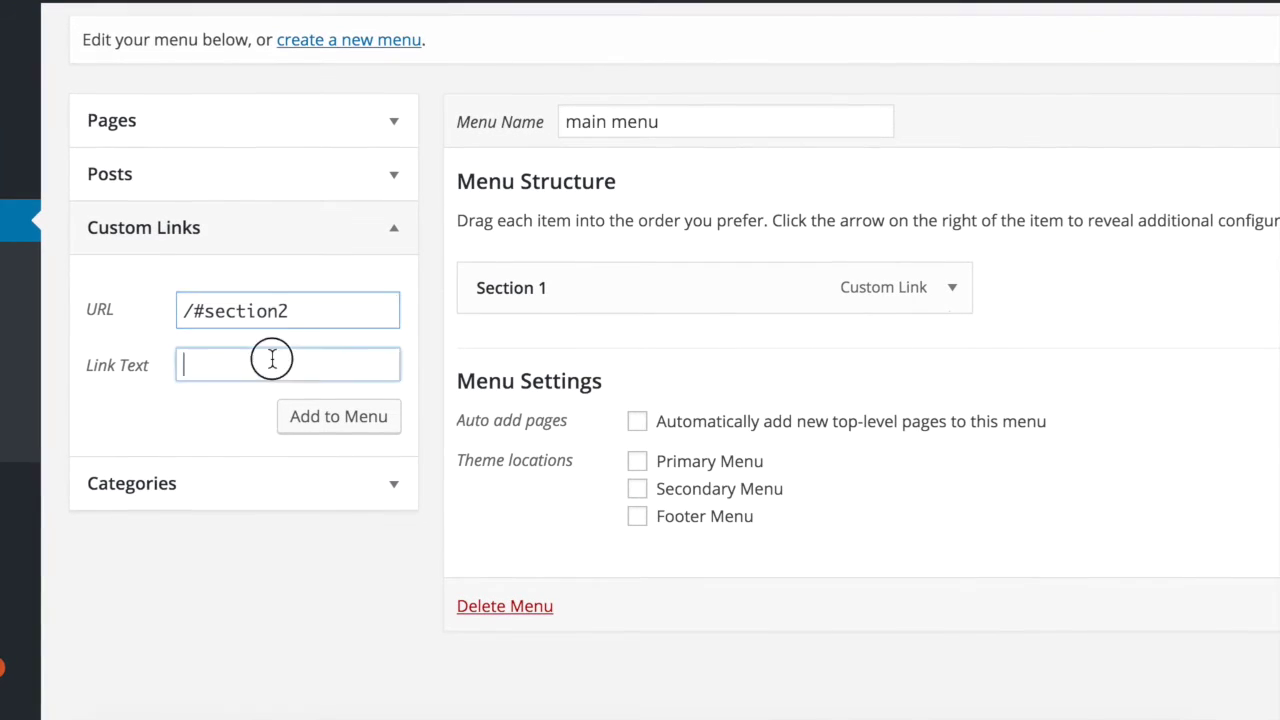
text(Secti)
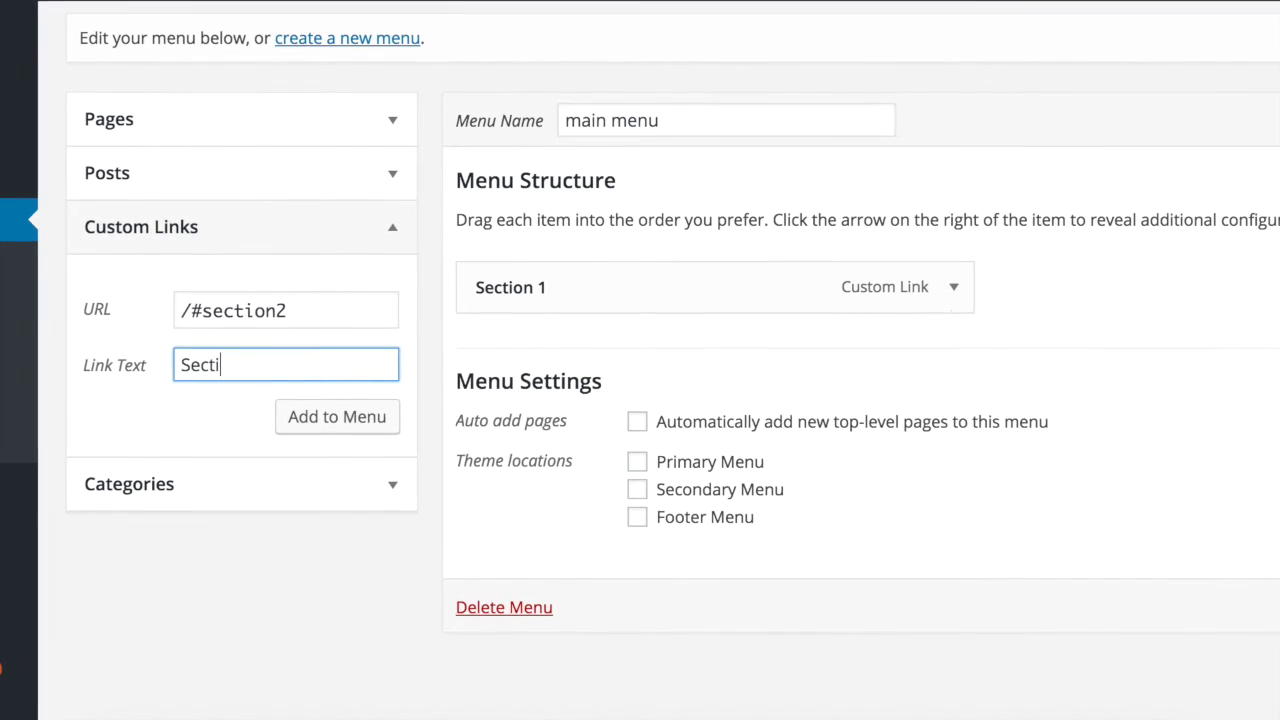
text(on 2)
click(330, 417)
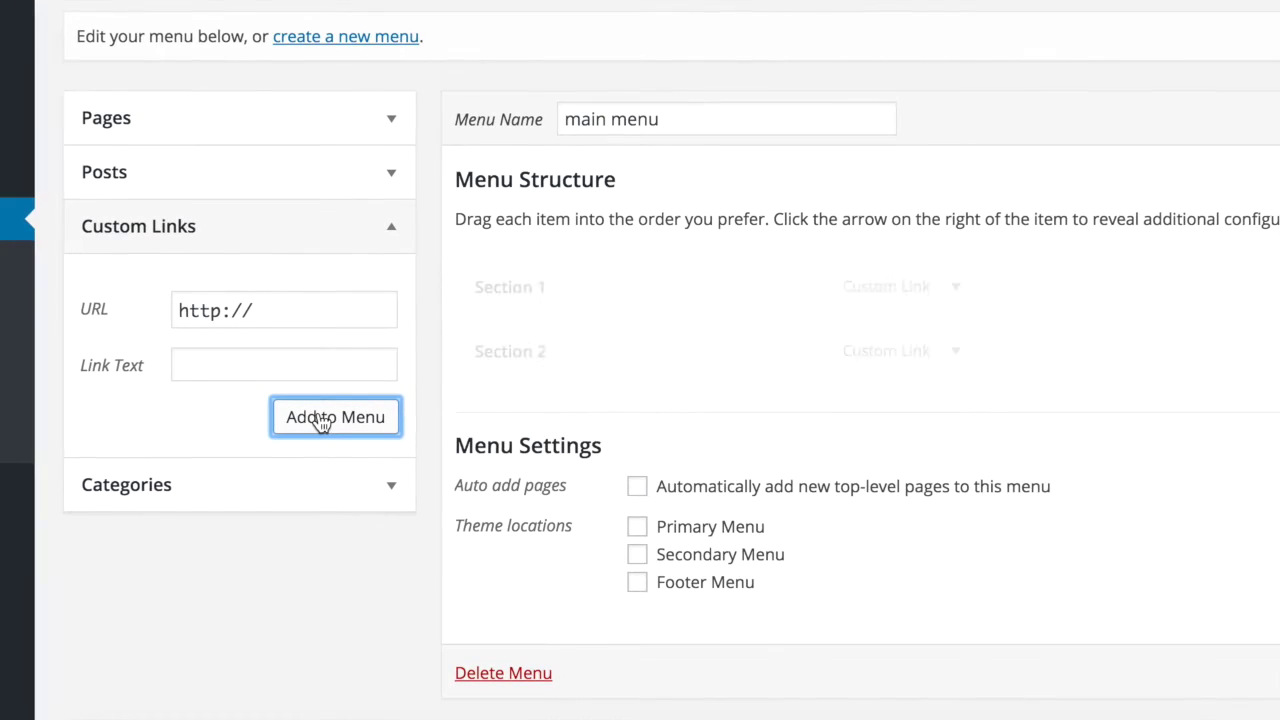
click(272, 314)
text(/#section3)
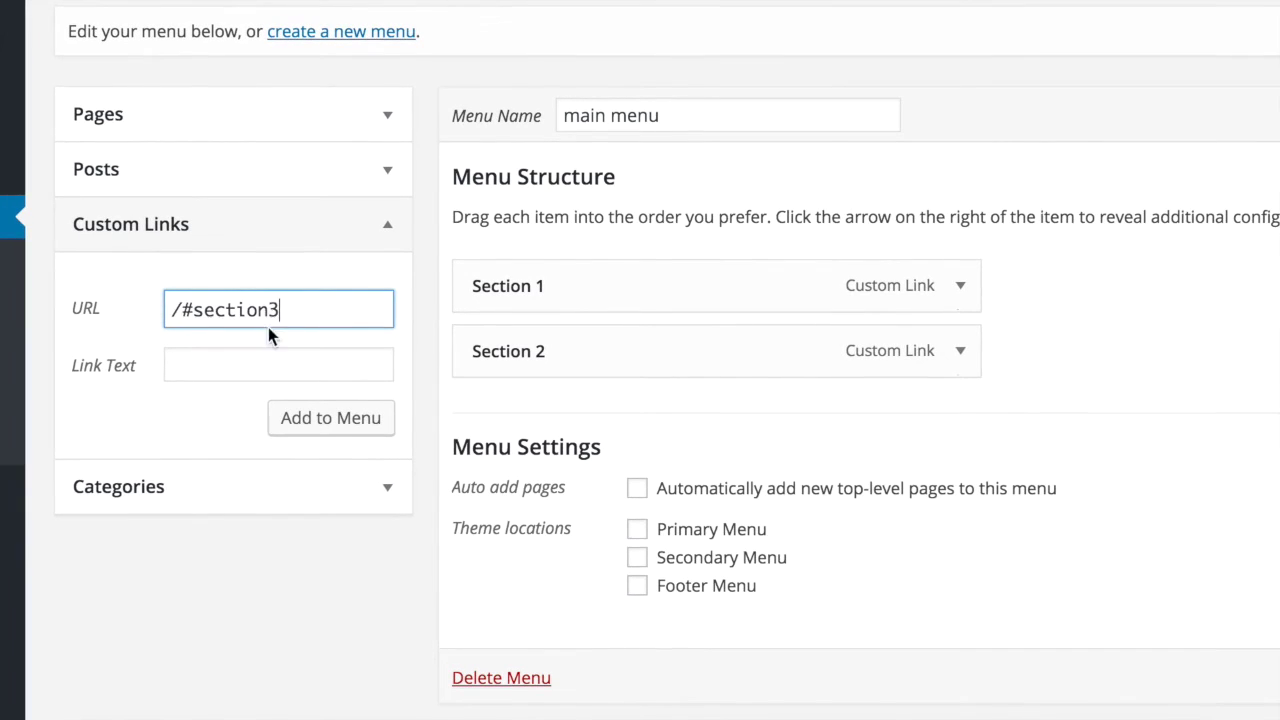
click(260, 366)
text(Section 3)
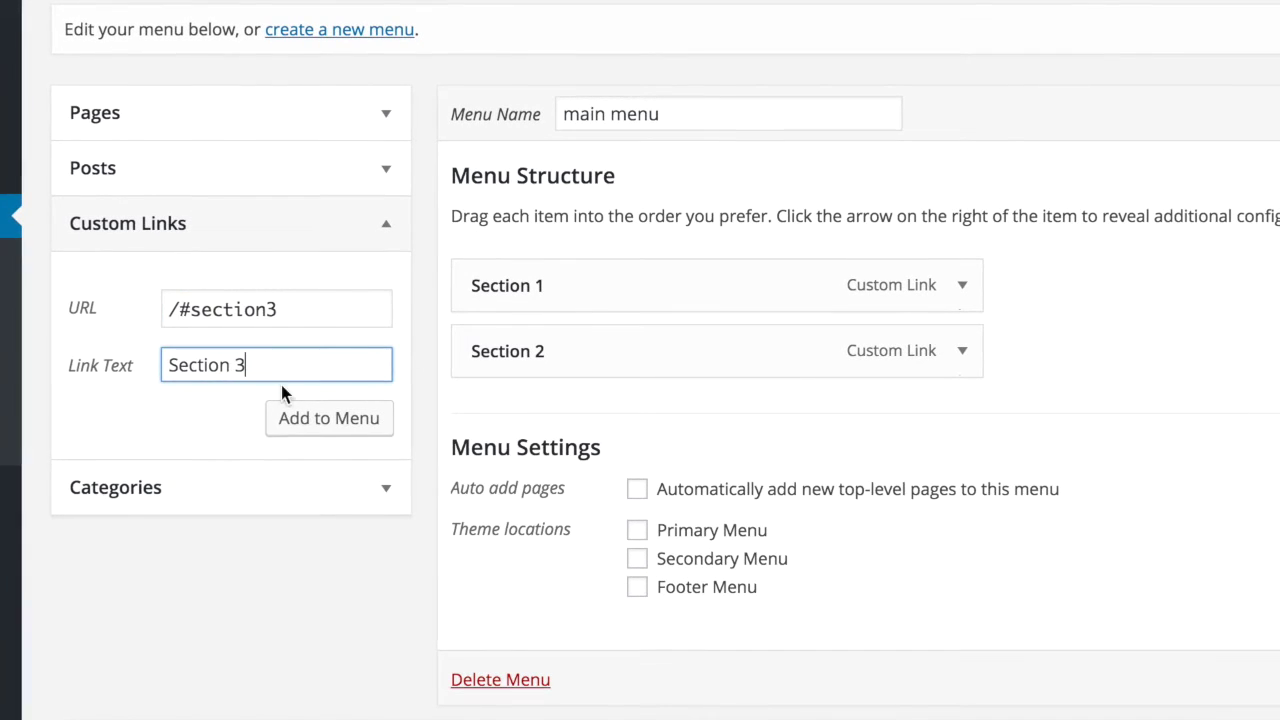
click(300, 416)
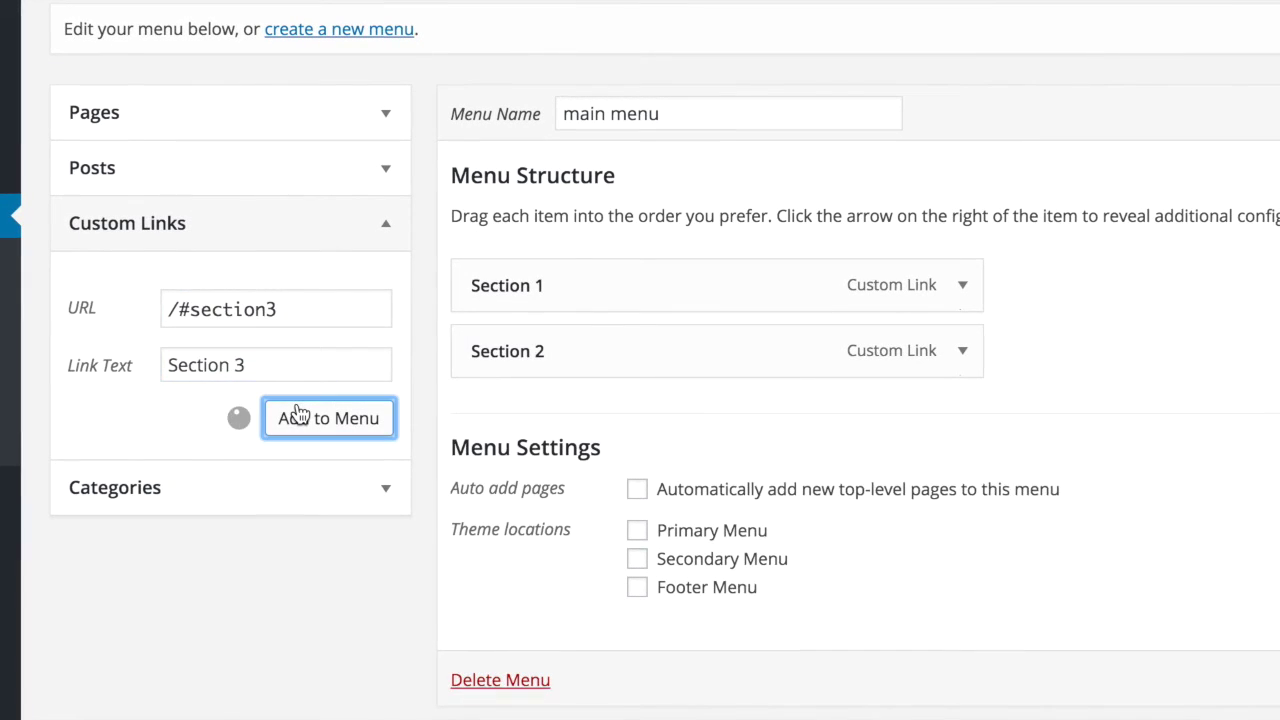
Add the 'Section 4' link (/#section4) and assign main menu to Primary Menu
click(304, 318)
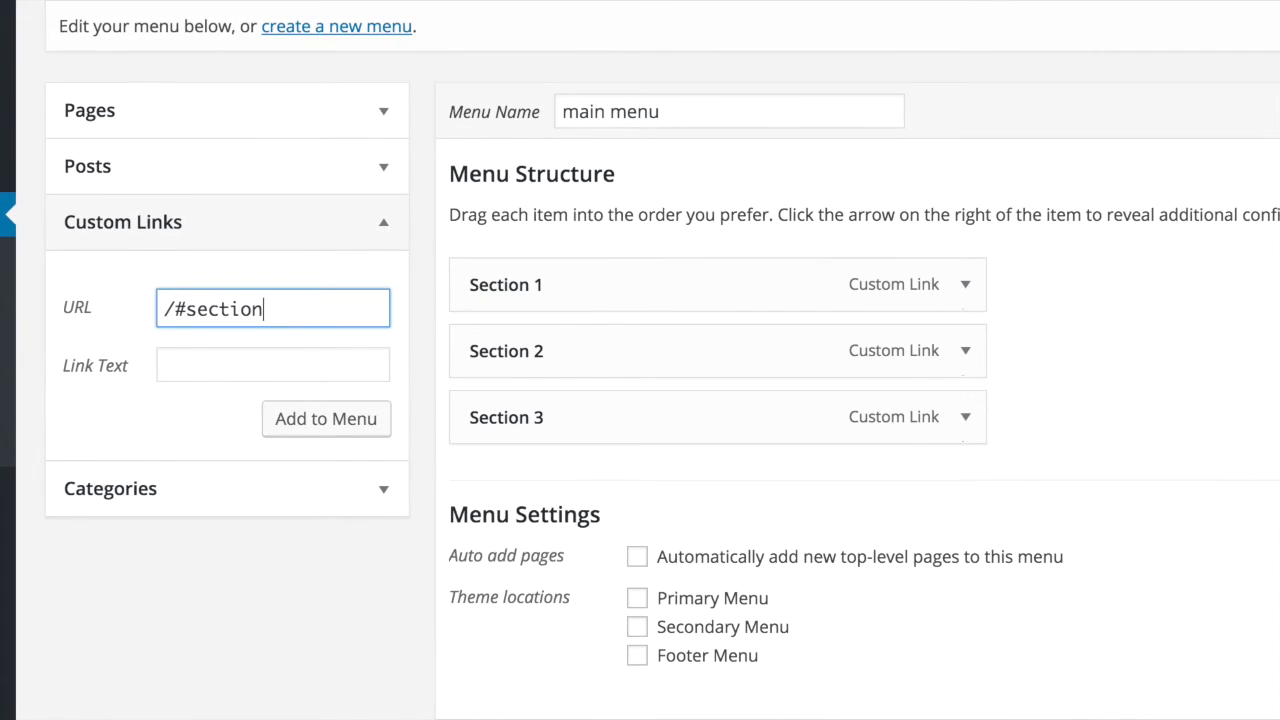
text(4)
click(294, 368)
text(Section)
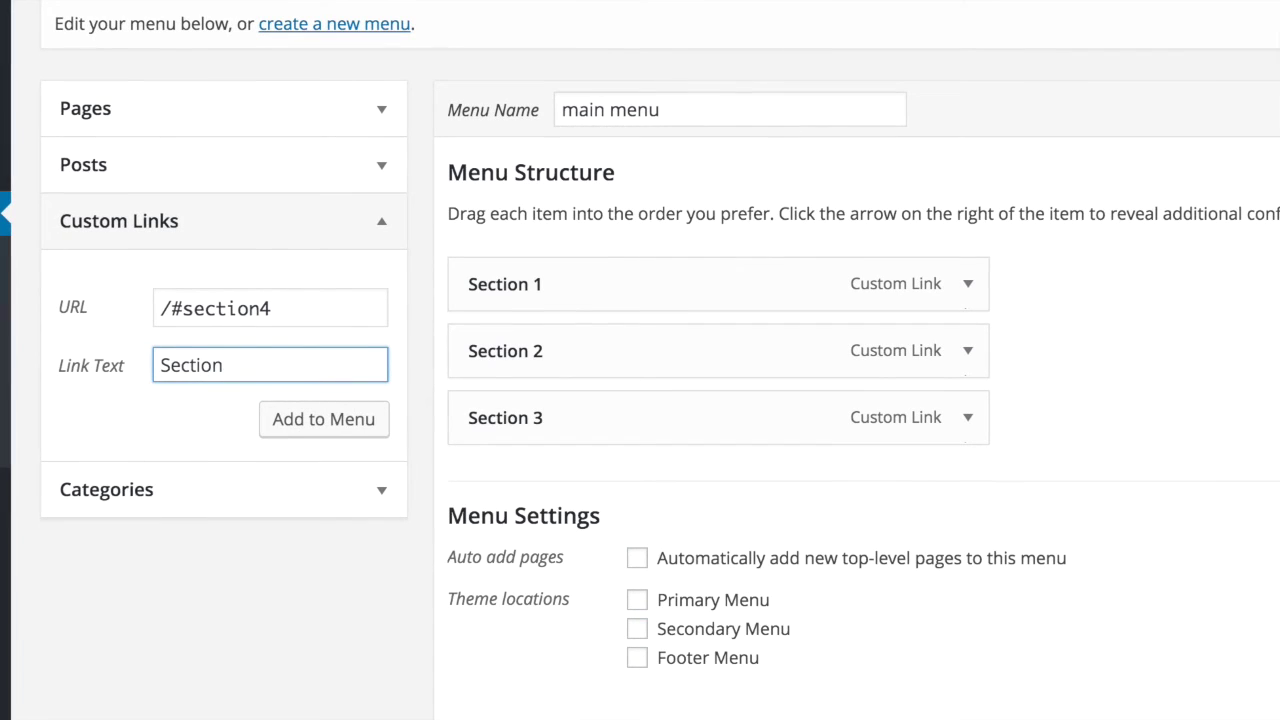
text( 4)
click(335, 430)
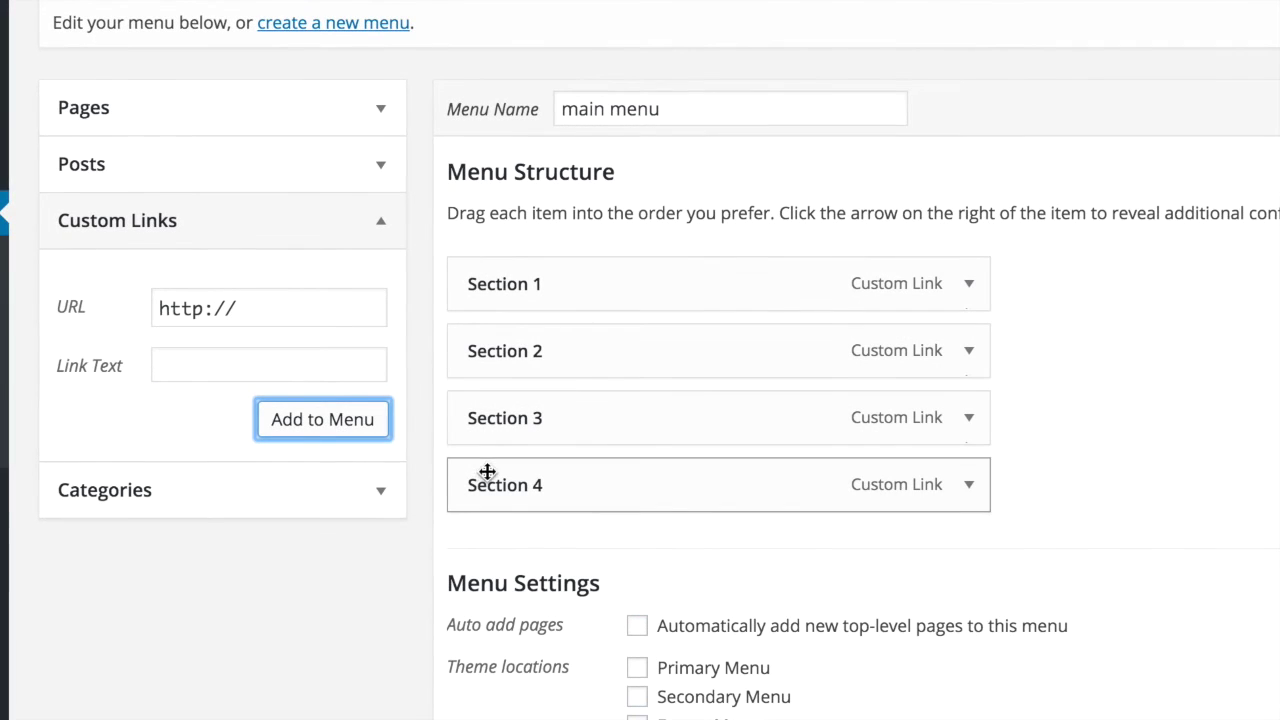
click(637, 672)
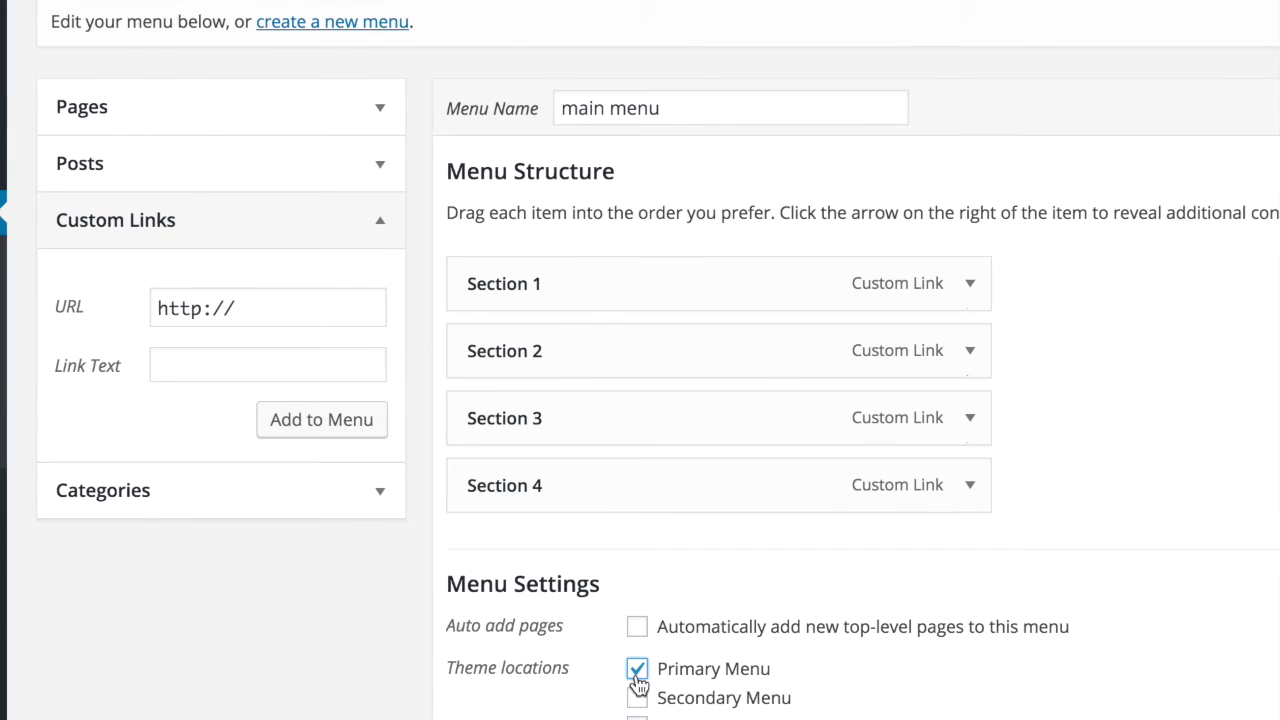
scroll(1057, 663, down, 2)
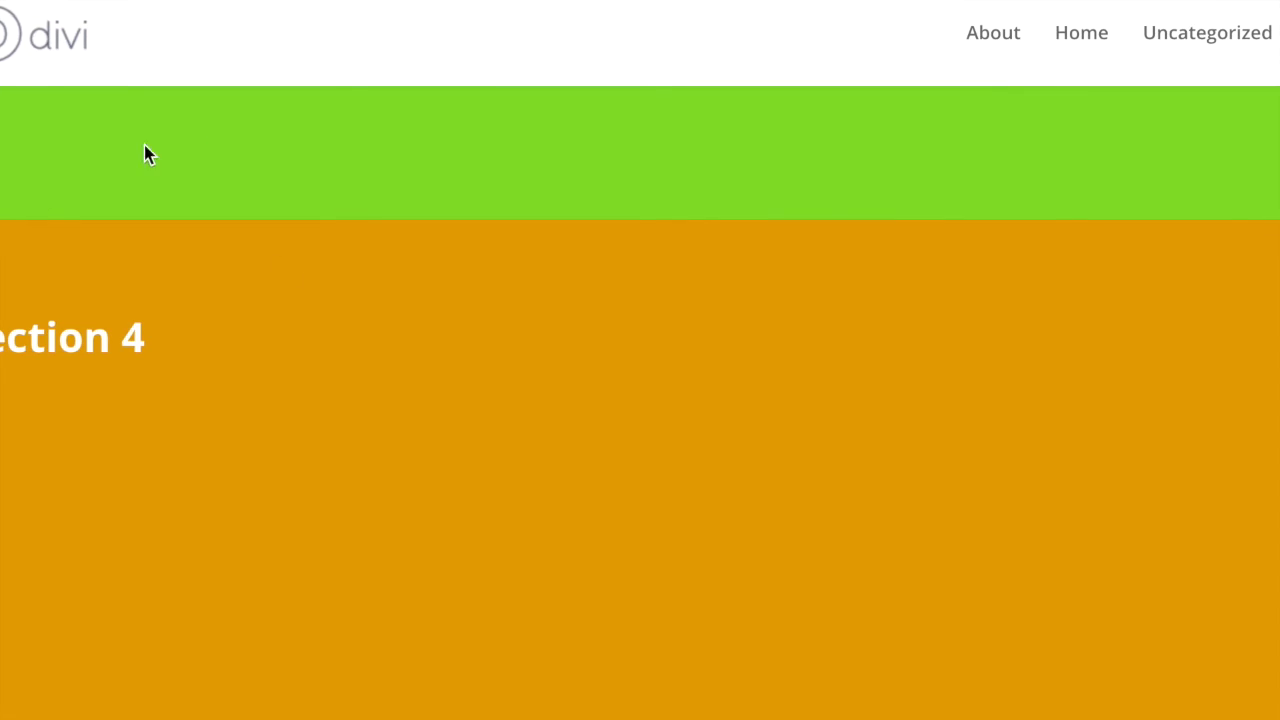
Test the header menu anchors: jump to Sections 2, 3 and 4, then back to 3
scroll(144, 155, up, 5)
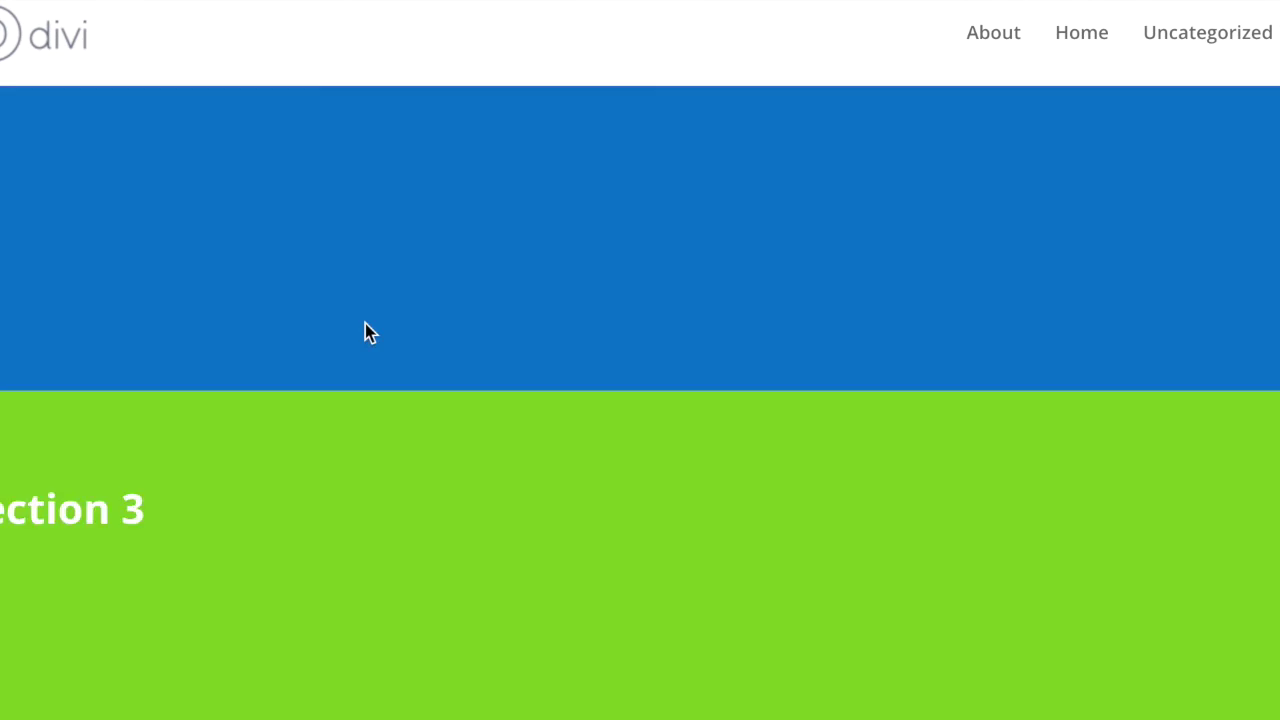
scroll(363, 331, up, 5)
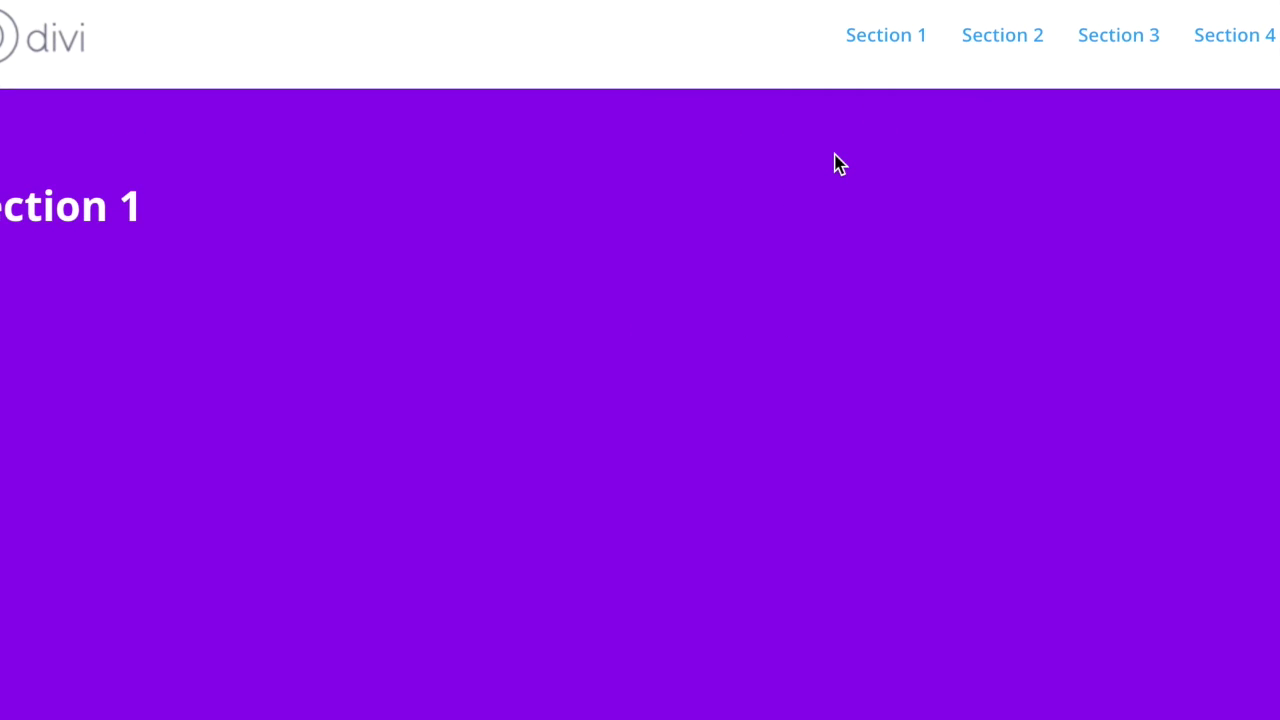
click(997, 33)
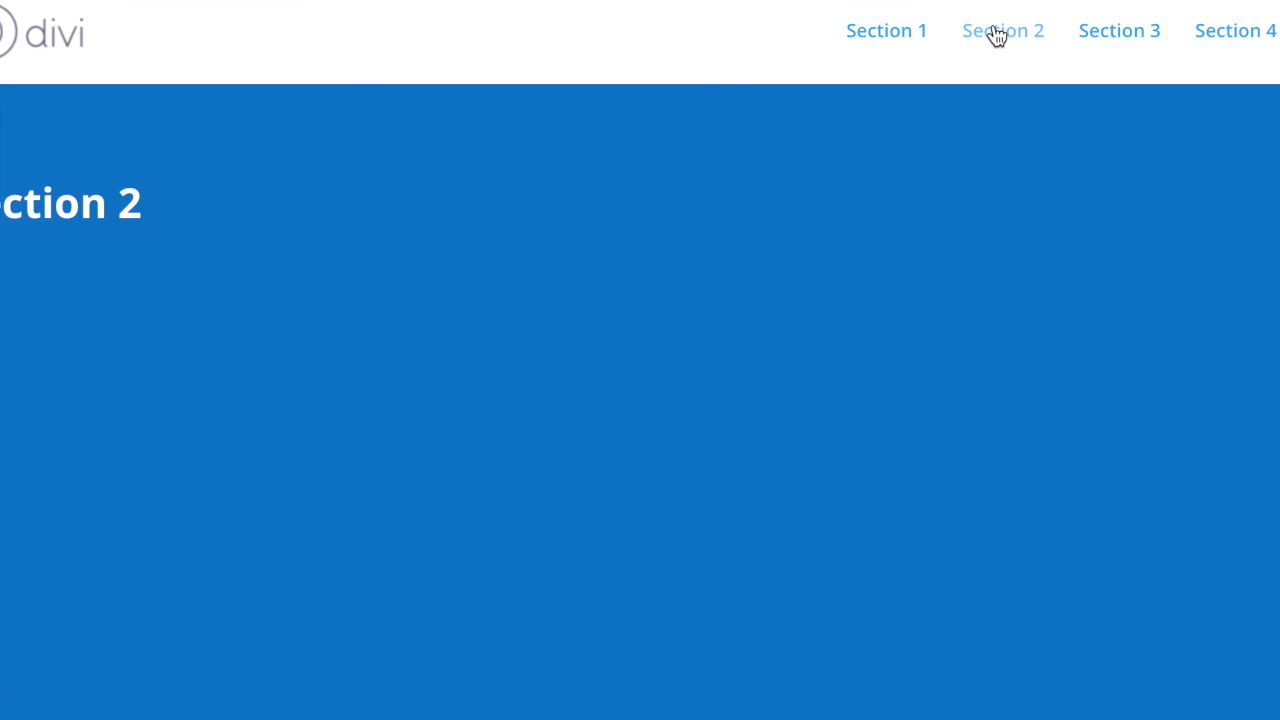
click(1107, 45)
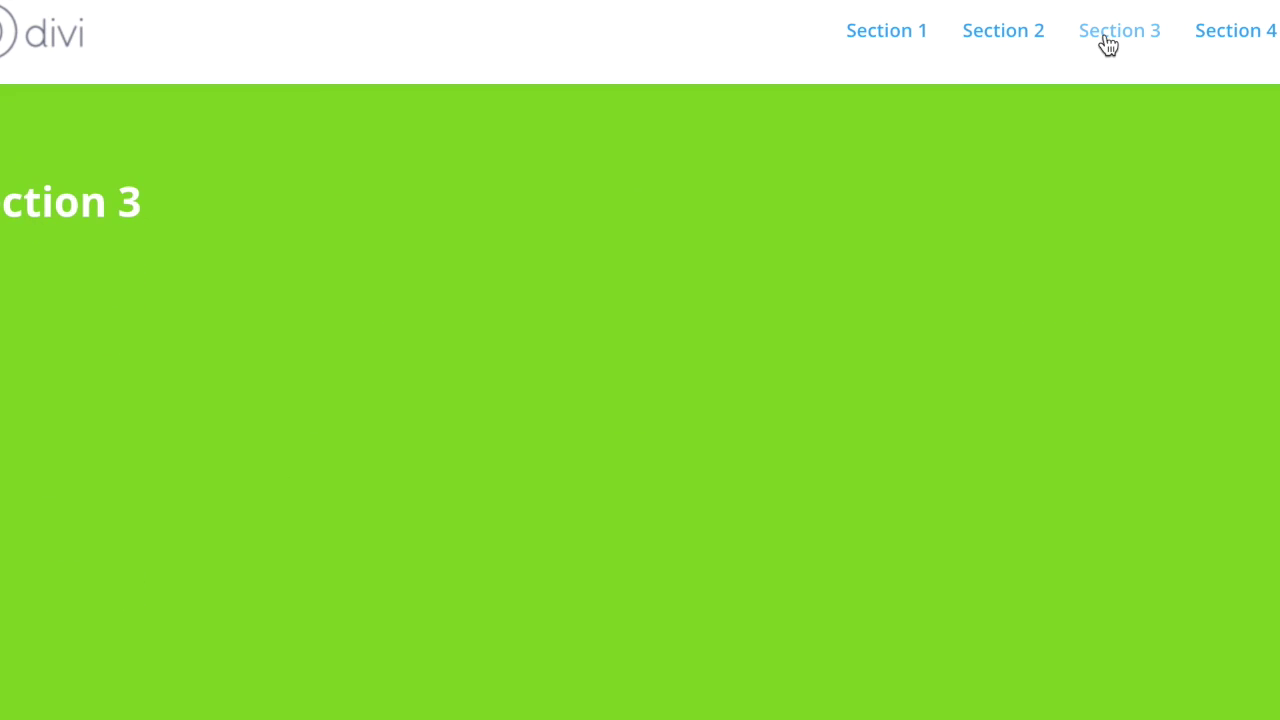
click(1210, 42)
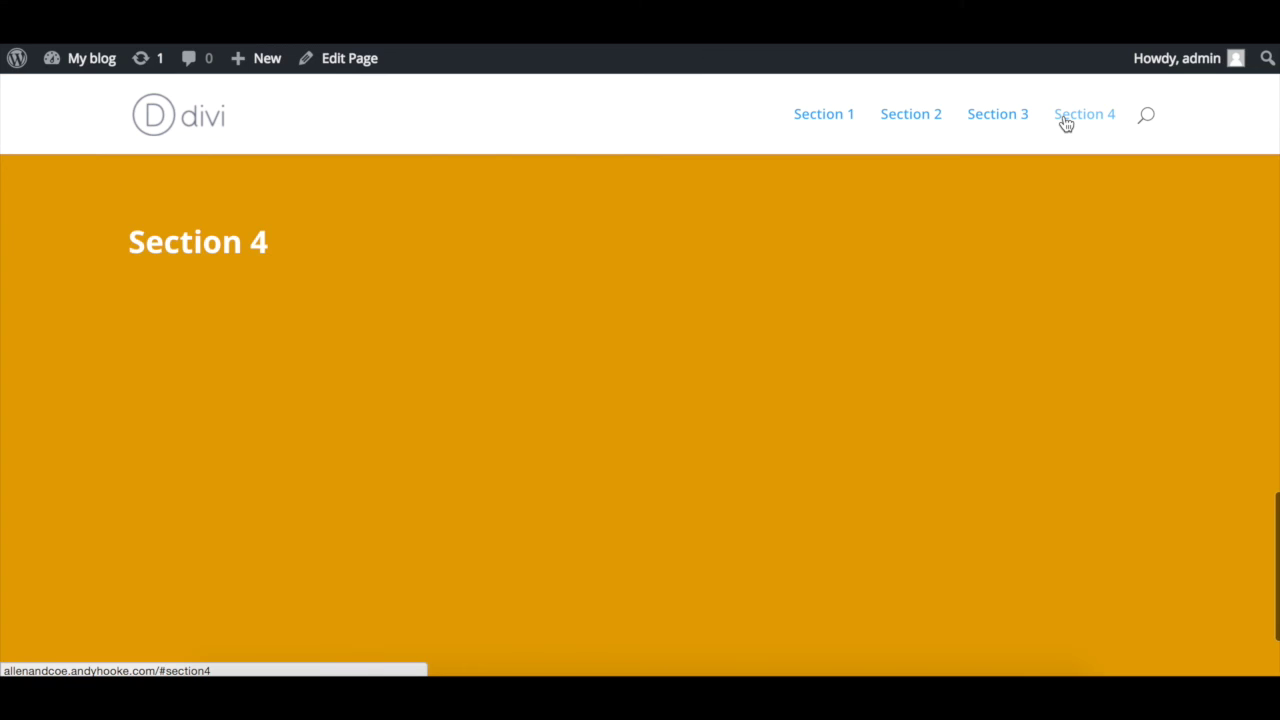
click(972, 116)
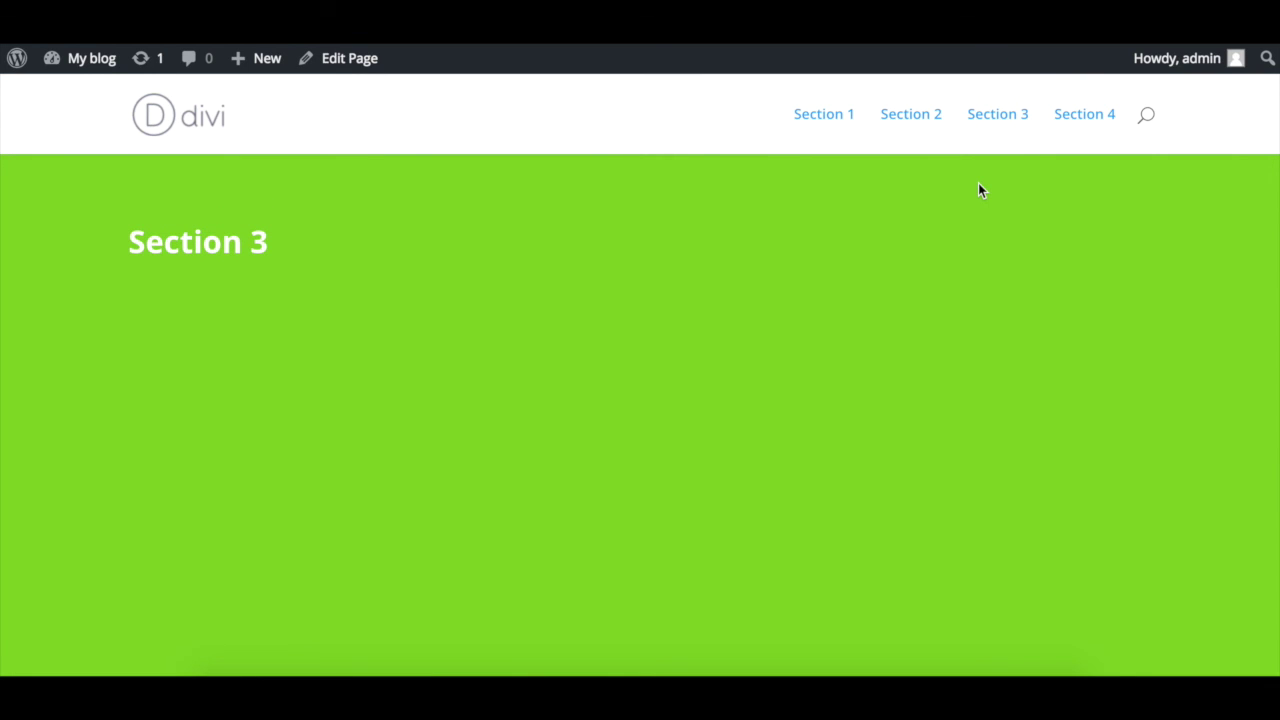